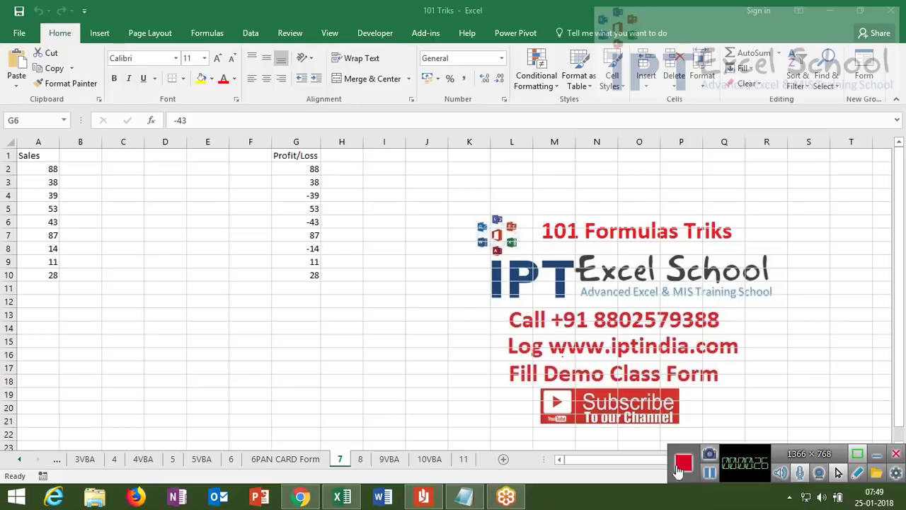
Enter the sample letter A in cell B13.
click(71, 172)
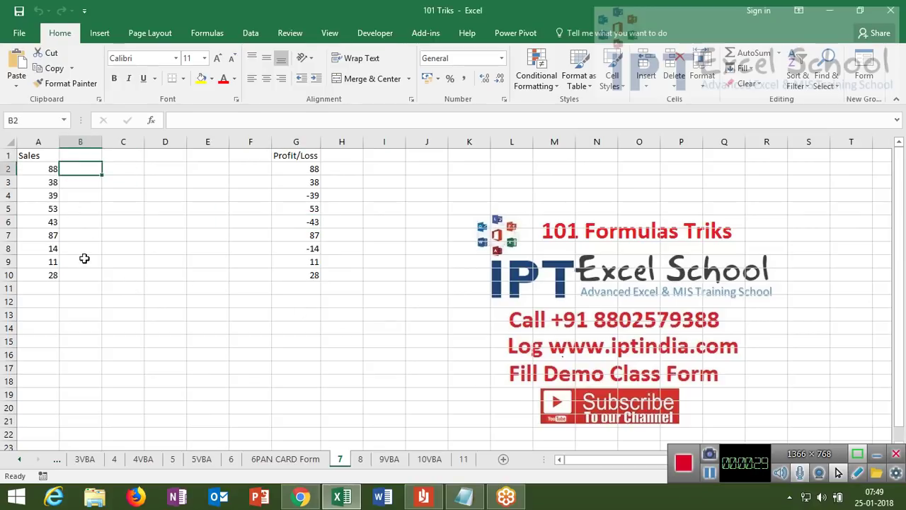
click(81, 311)
text(AS)
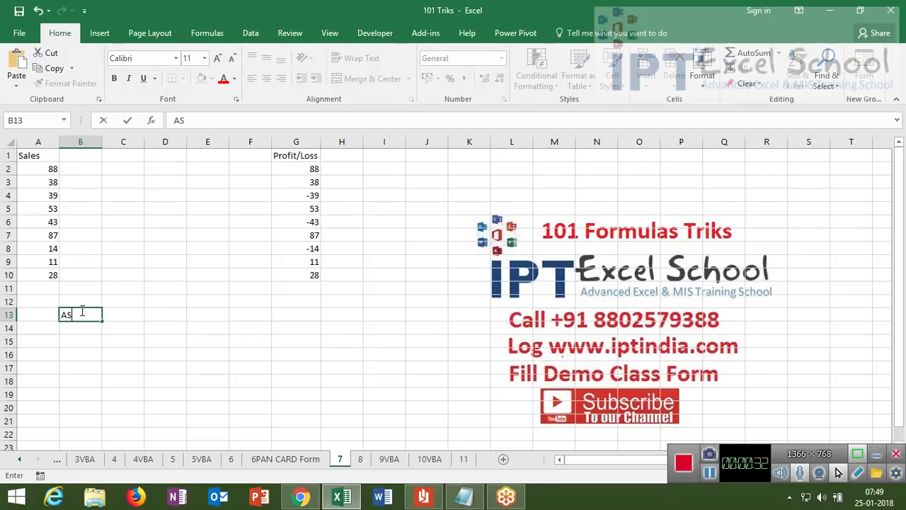
key(Tab)
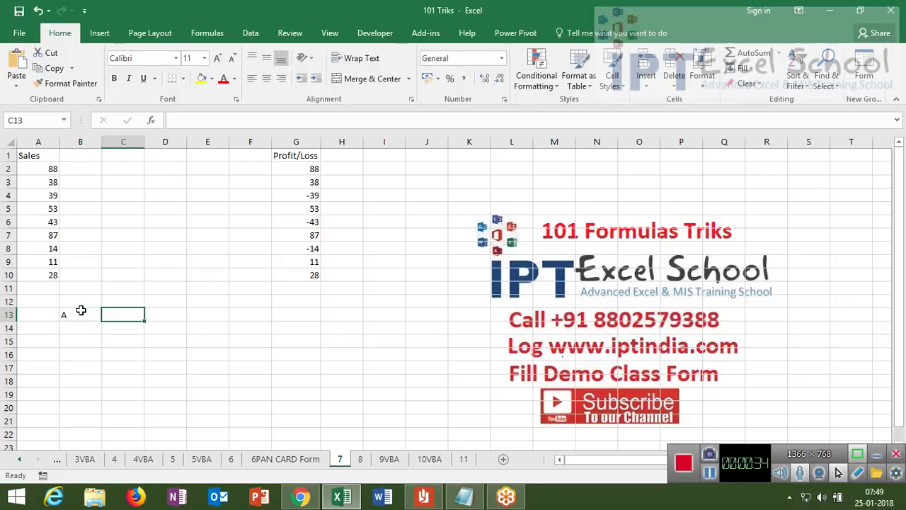
Enter =REPT(B13,5) in C13 so it shows AAAAA, then review the formula.
text(=re)
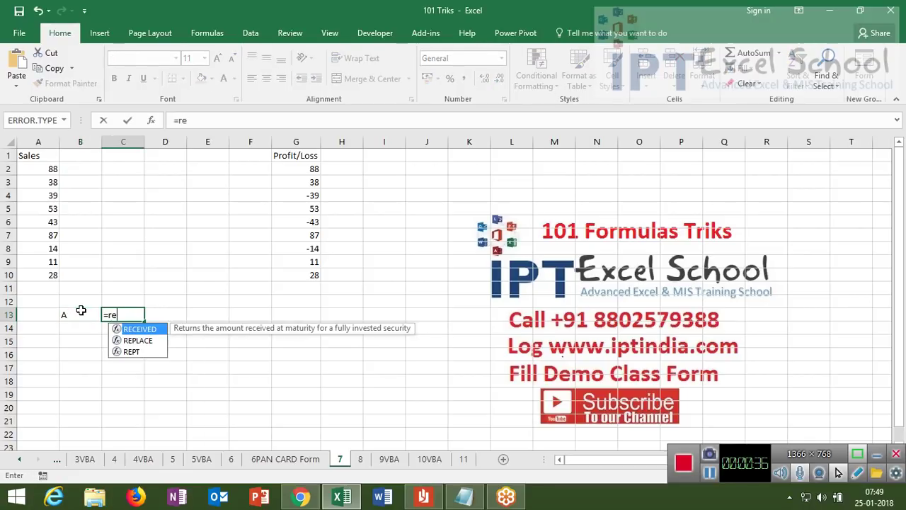
key(Down)
key(Down)
key(Tab)
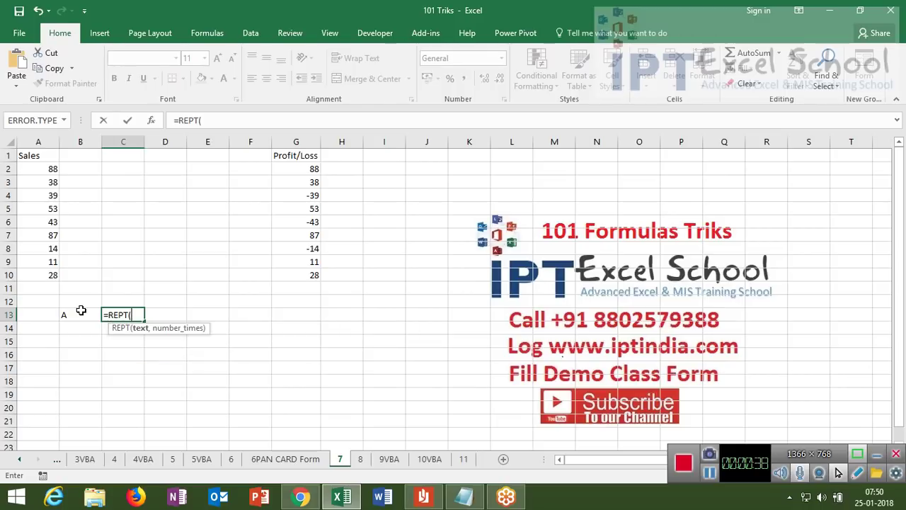
click(81, 313)
key(Return)
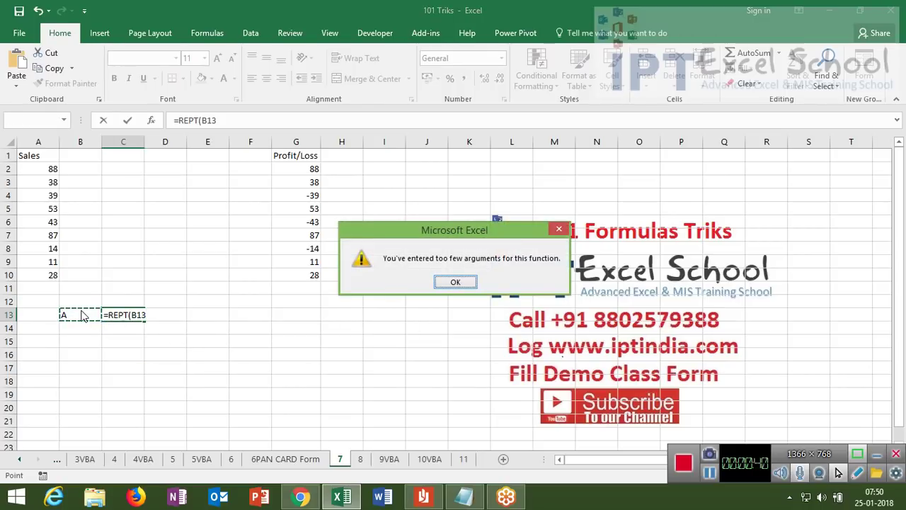
key(Return)
text(,)
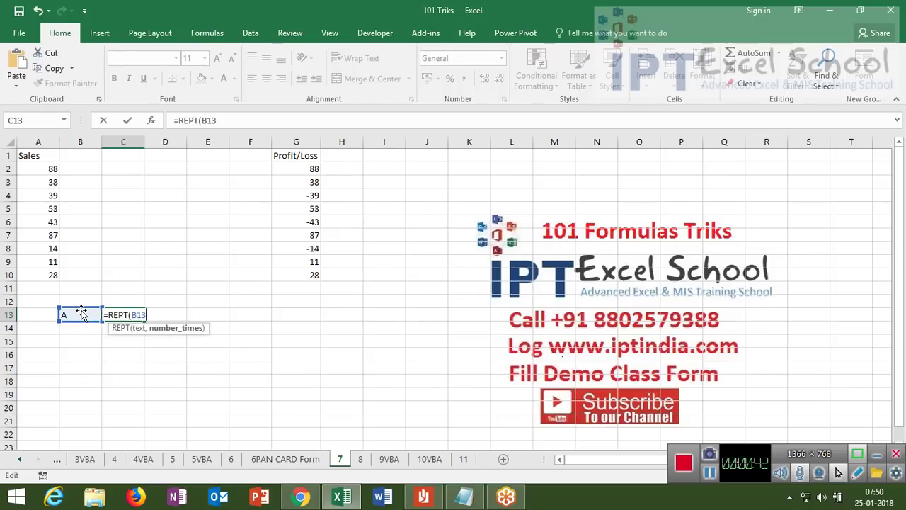
text(5)
key(Return)
key(Up)
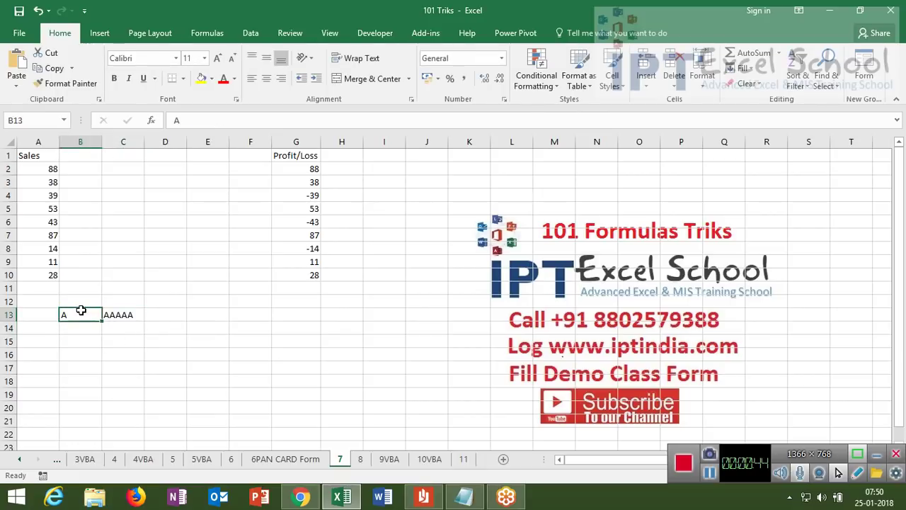
key(Right)
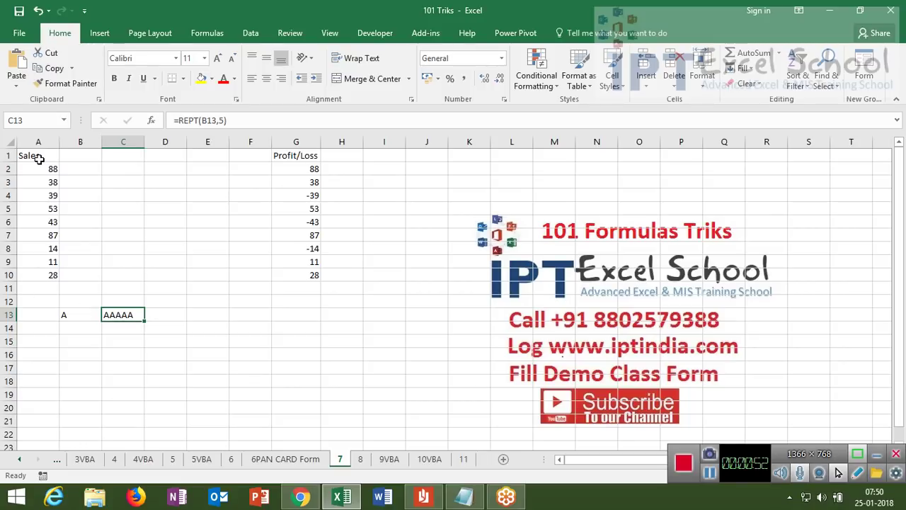
drag(32, 167, 34, 275)
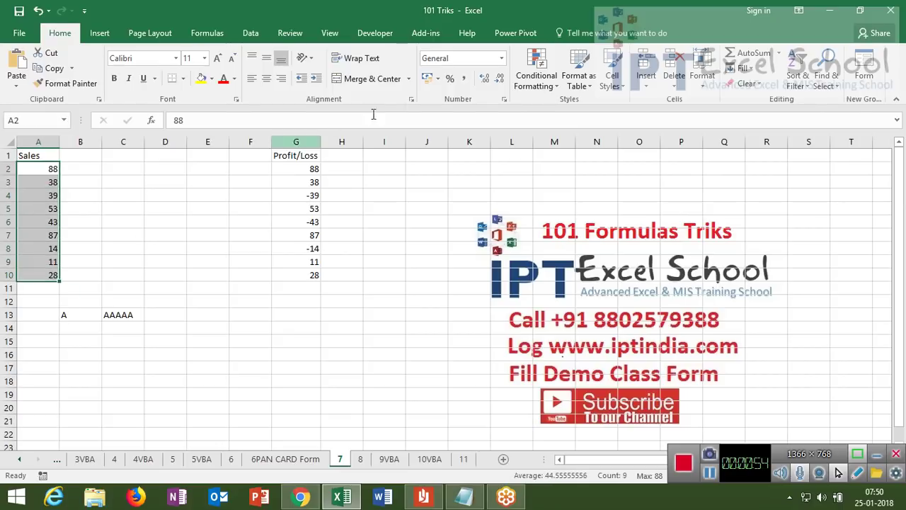
click(541, 86)
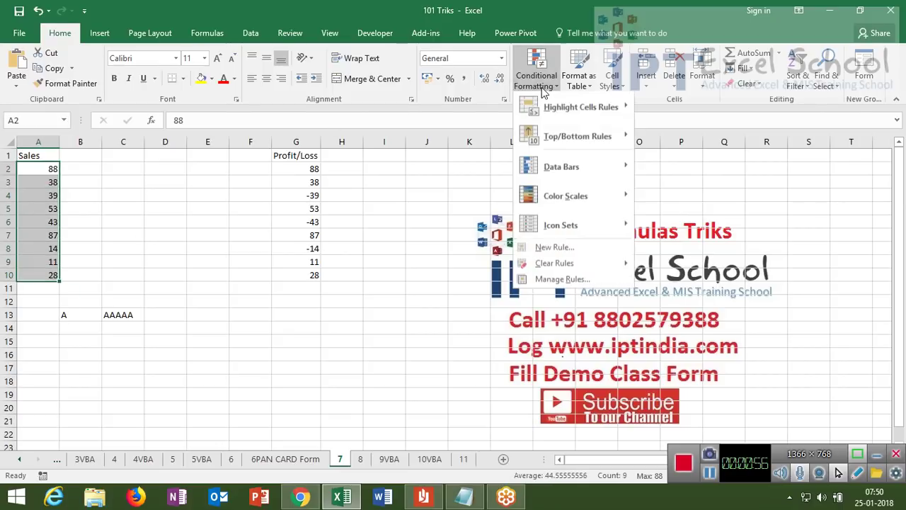
mouse_move(574, 169)
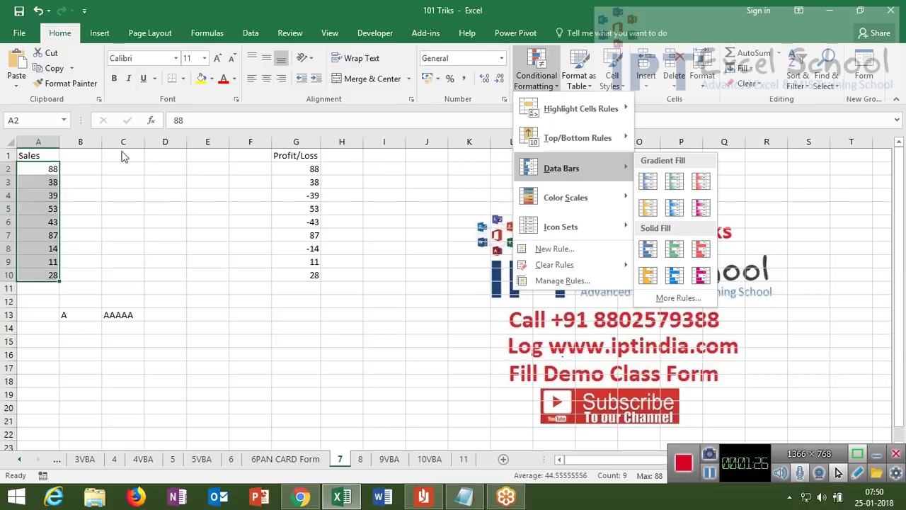
click(95, 168)
click(91, 170)
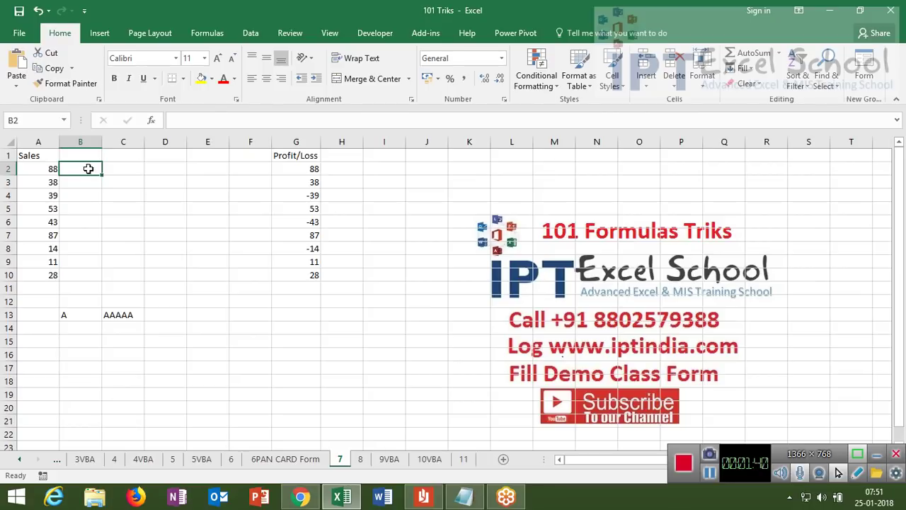
Start an IF formula in B2, then cancel and clear the entry.
text(=)
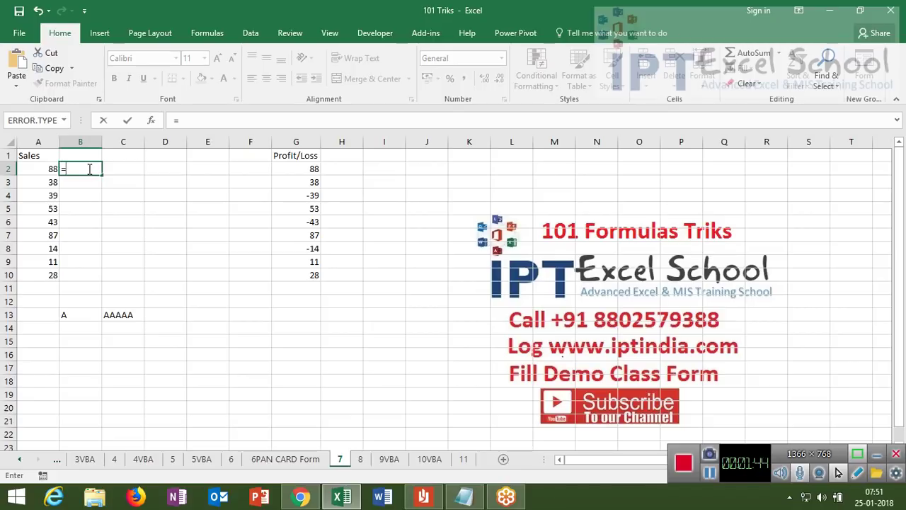
text(if)
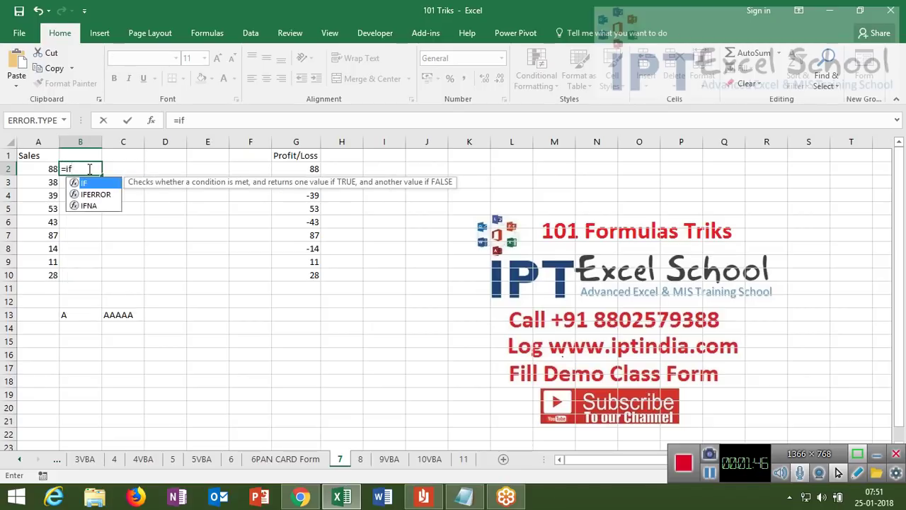
key(Tab)
key(Escape)
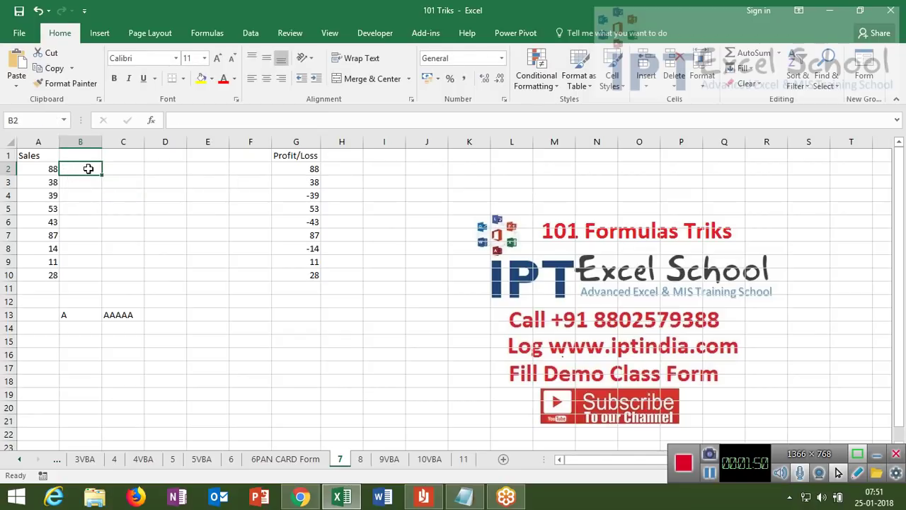
text(=)
key(Escape)
Enter =REPT("|",A2) in B2 to draw an 88-pipe bar, then review it.
text(=)
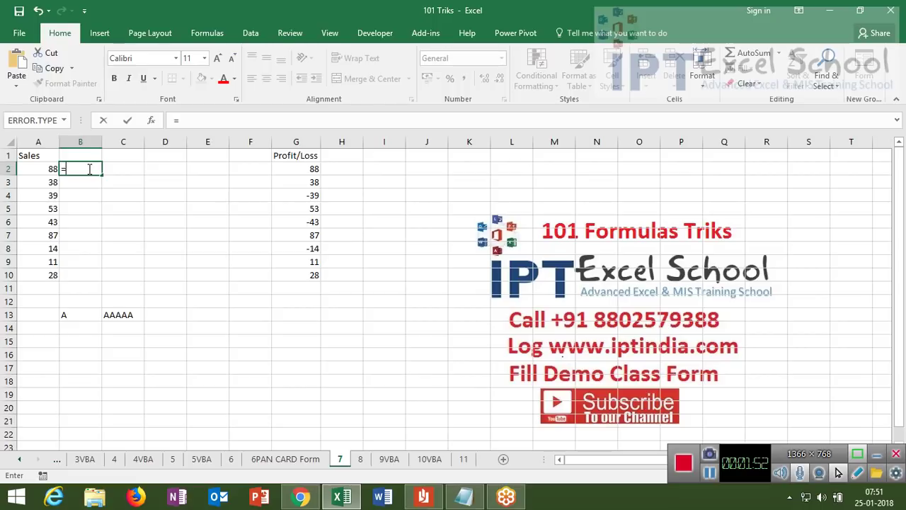
text(re)
key(Down)
key(Down)
key(Tab)
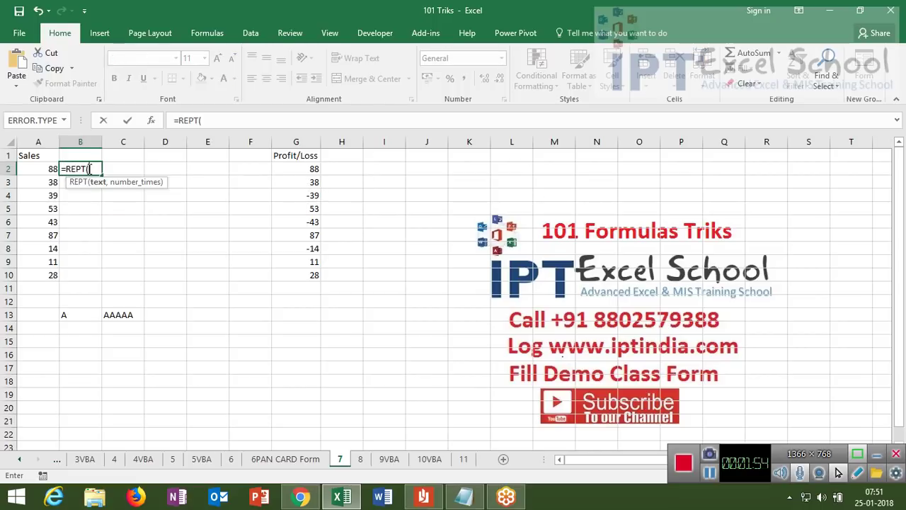
text(a2)
key(BackSpace)
key(BackSpace)
text(|")
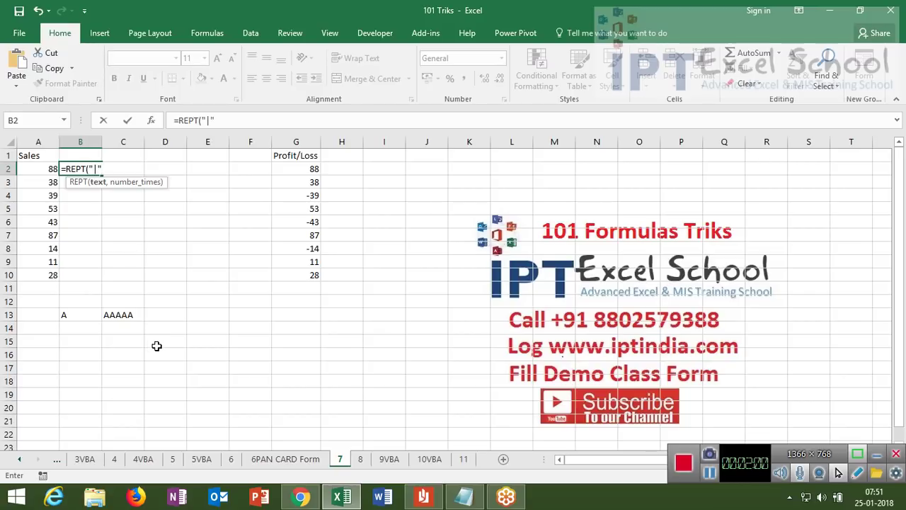
text(,)
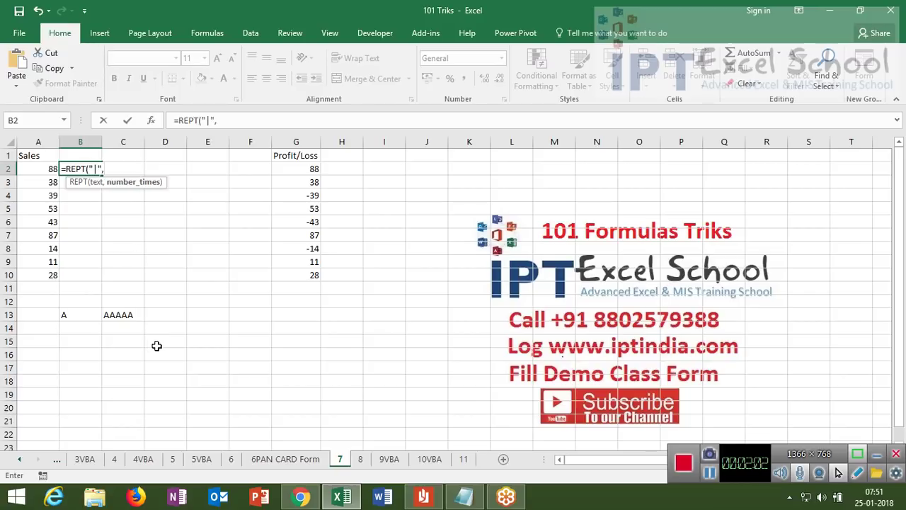
text(A2)
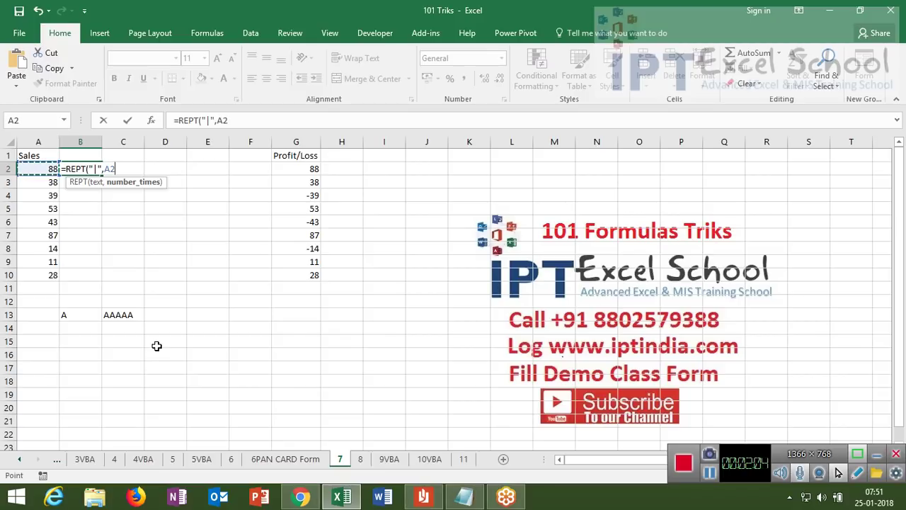
key(Return)
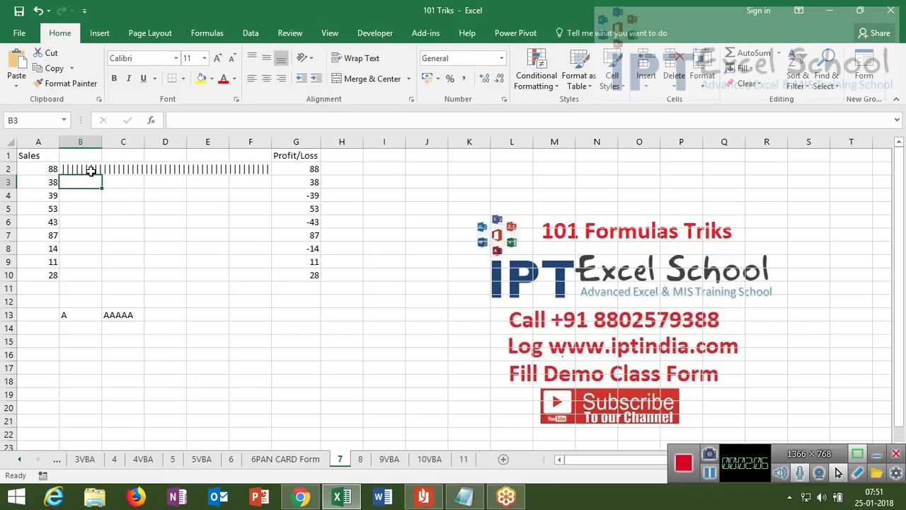
double_click(91, 172)
Copy the pipe formula down to B10 and set B2:B10 in Britannic Bold for solid bars.
key(Escape)
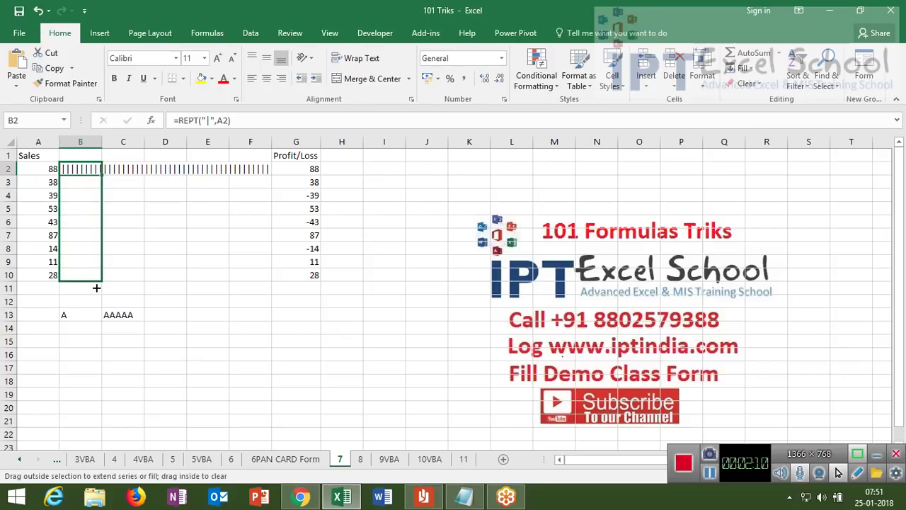
drag(104, 174, 94, 286)
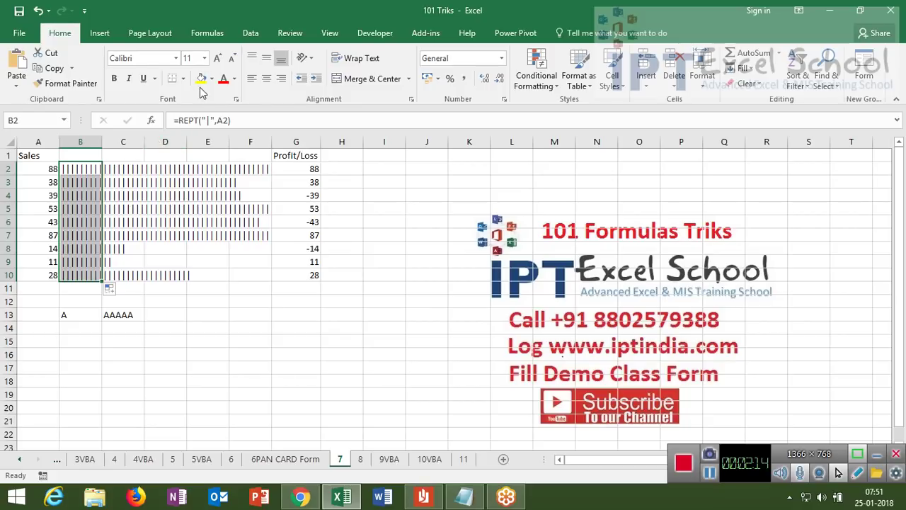
click(176, 58)
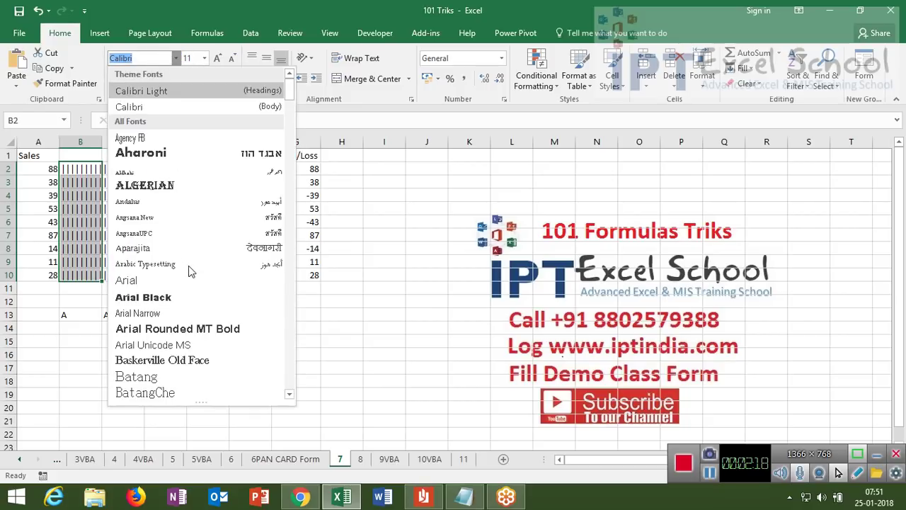
scroll(220, 236, down, 3)
scroll(204, 312, down, 2)
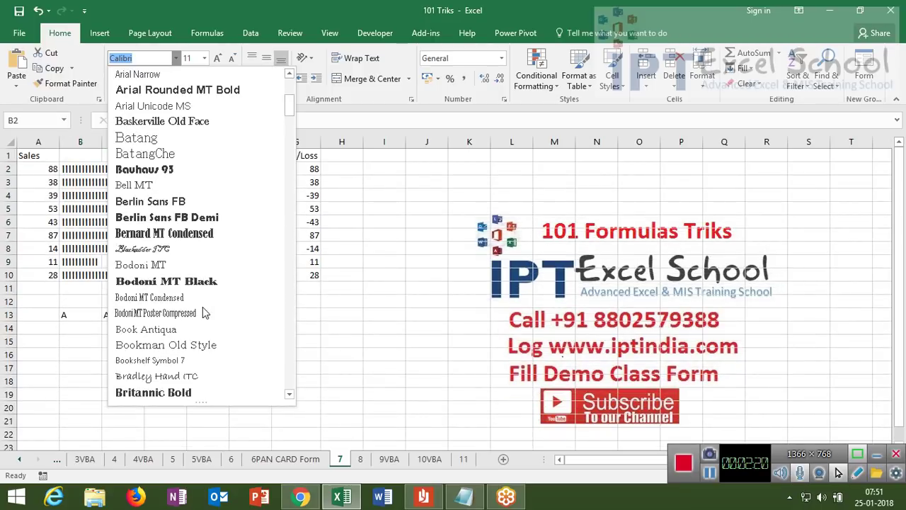
scroll(203, 308, down, 2)
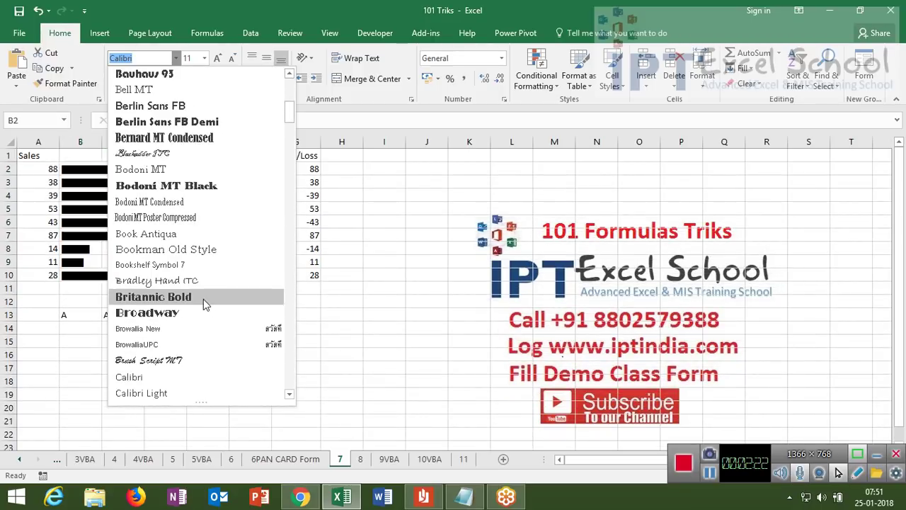
click(204, 299)
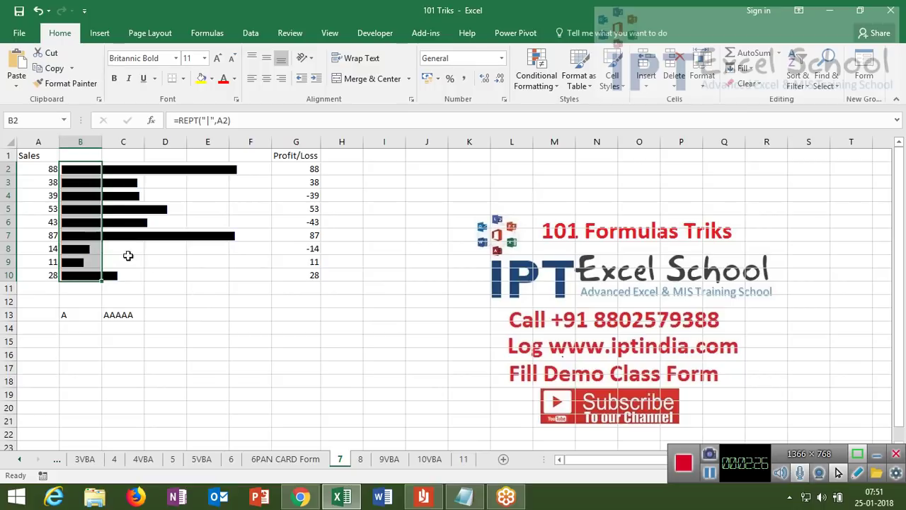
click(136, 263)
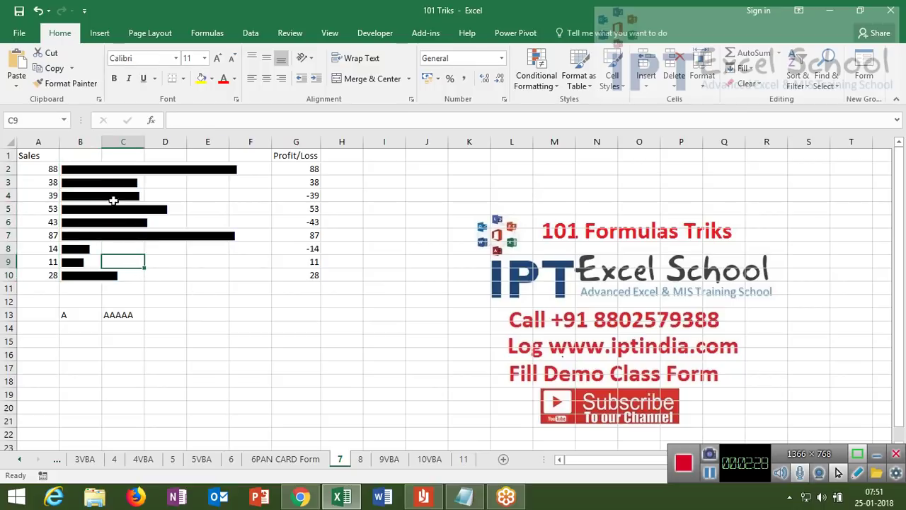
Widen column B so the full-length Sales bars are visible.
drag(92, 168, 84, 273)
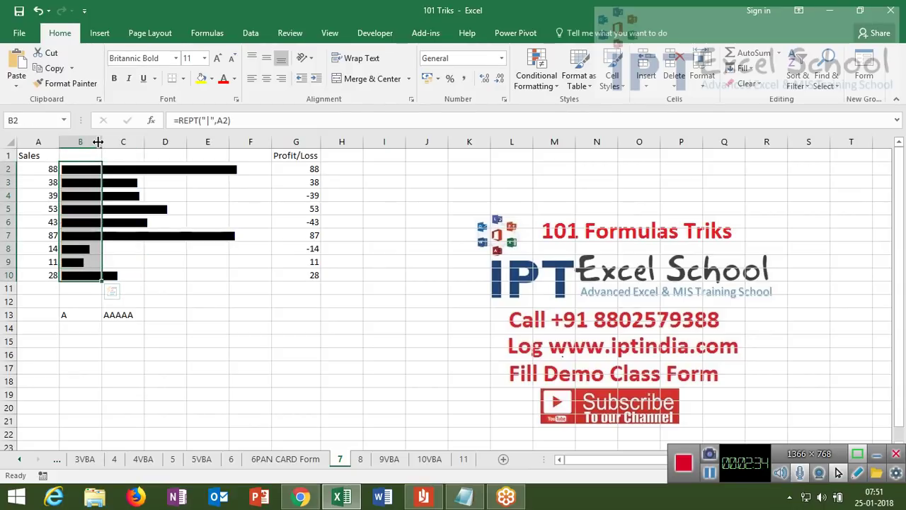
drag(102, 142, 126, 144)
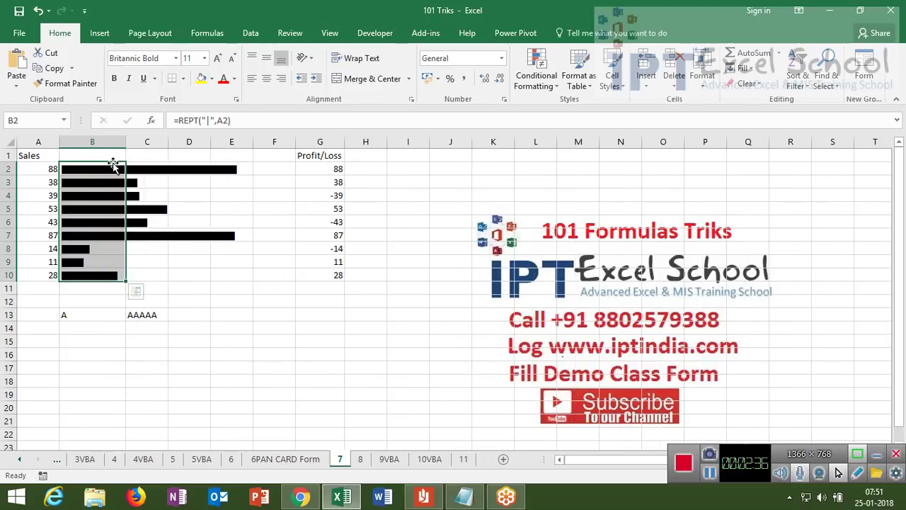
click(185, 210)
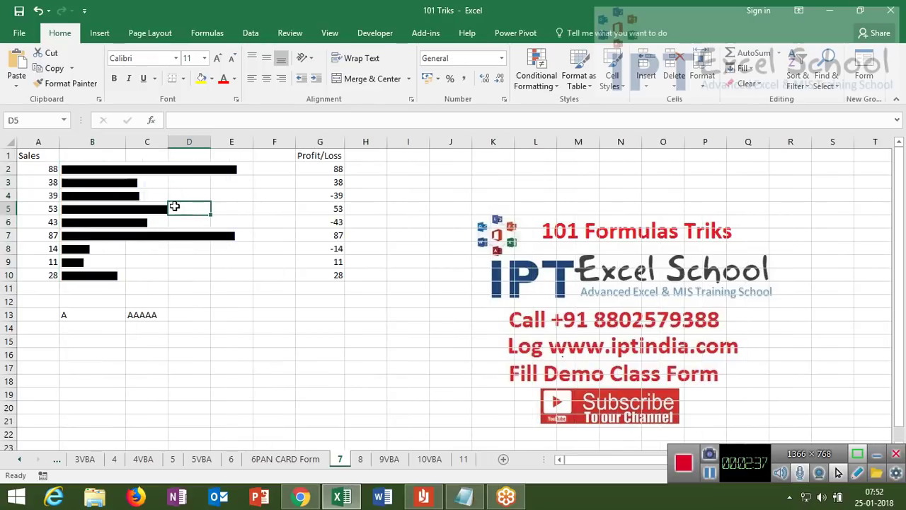
Change B2 to =REPT("|",A2/5), fill it down to B10, and narrow column B.
click(106, 170)
click(208, 125)
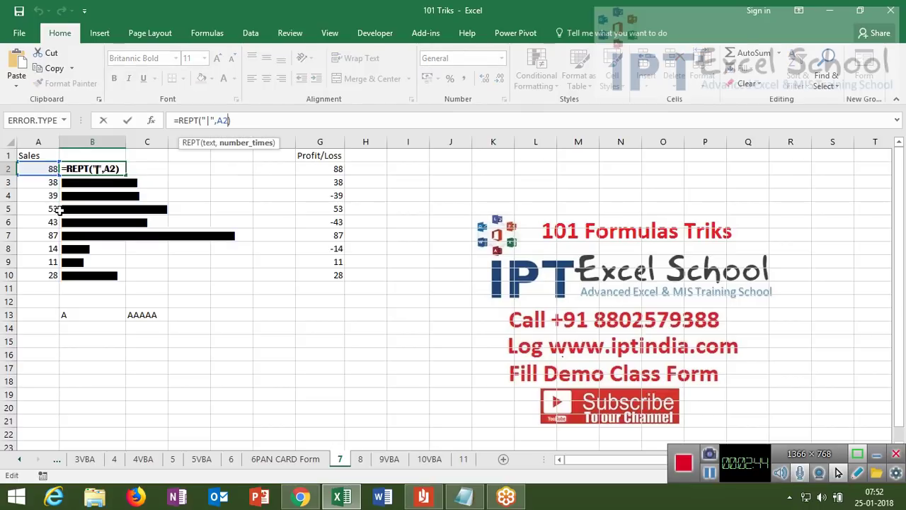
key(Return)
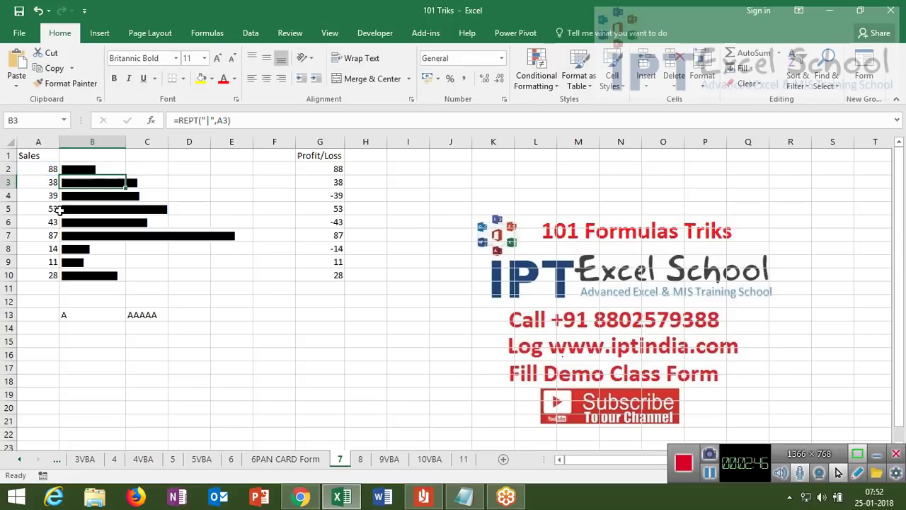
click(106, 168)
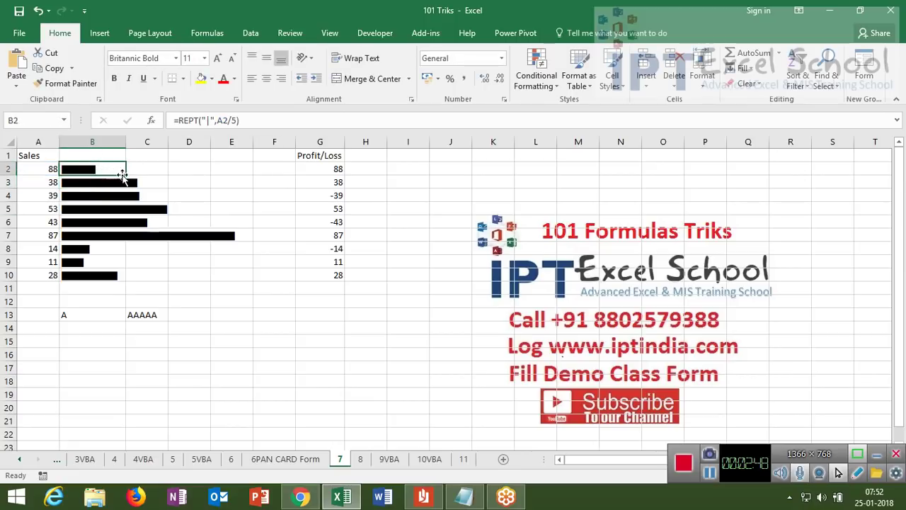
double_click(125, 174)
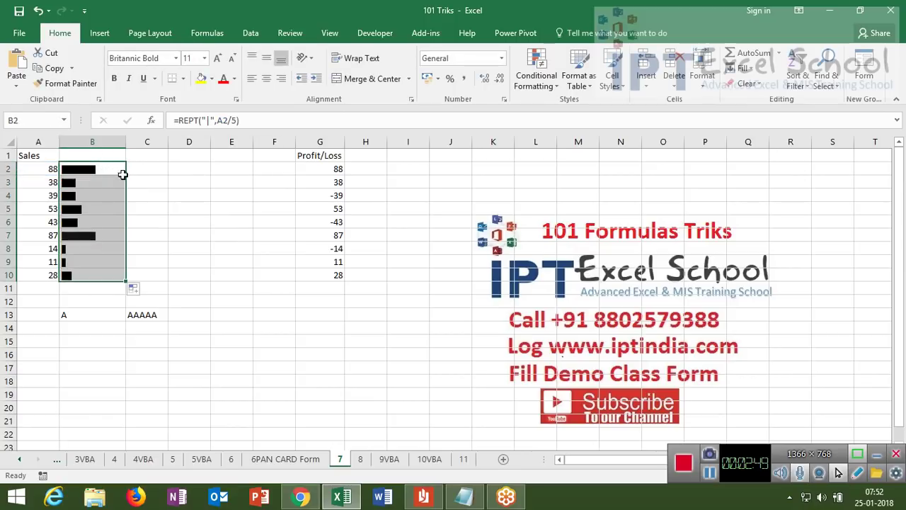
click(145, 208)
drag(125, 145, 103, 147)
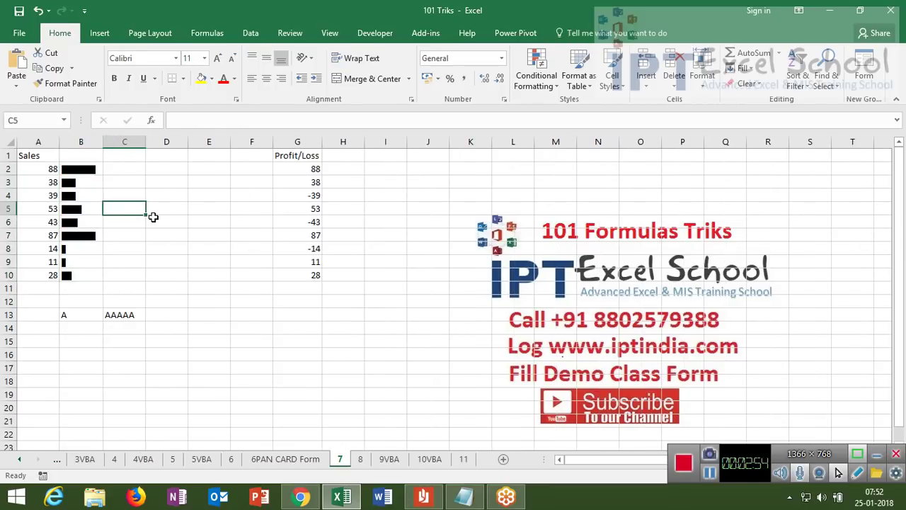
drag(82, 170, 81, 275)
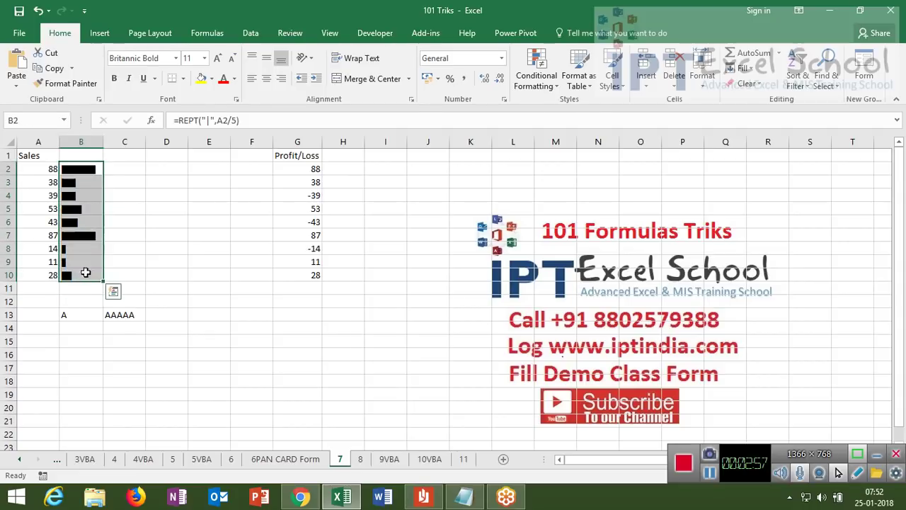
Color the Sales bars in B2:B10 green with Font Color.
click(234, 79)
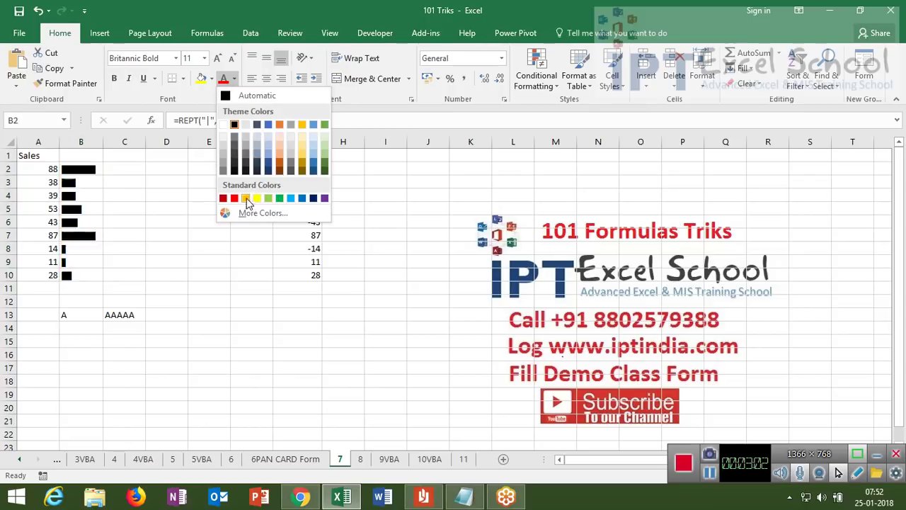
click(269, 199)
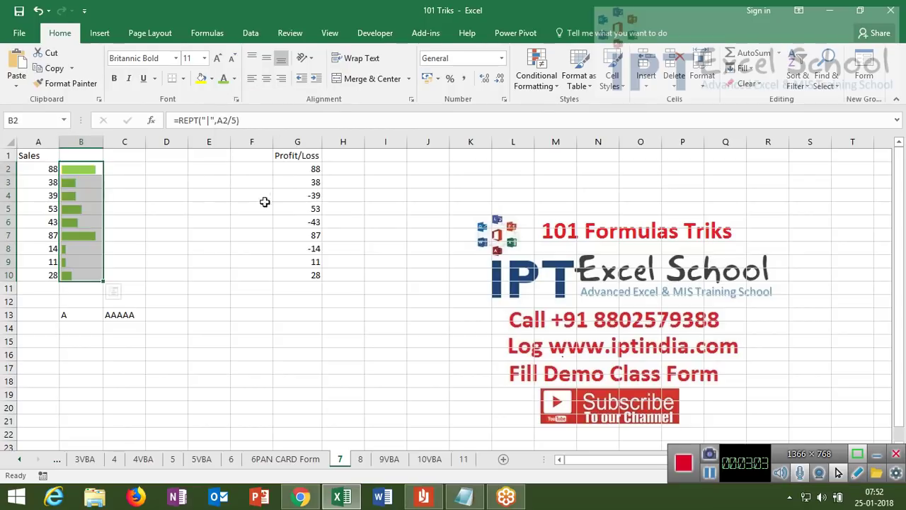
click(228, 226)
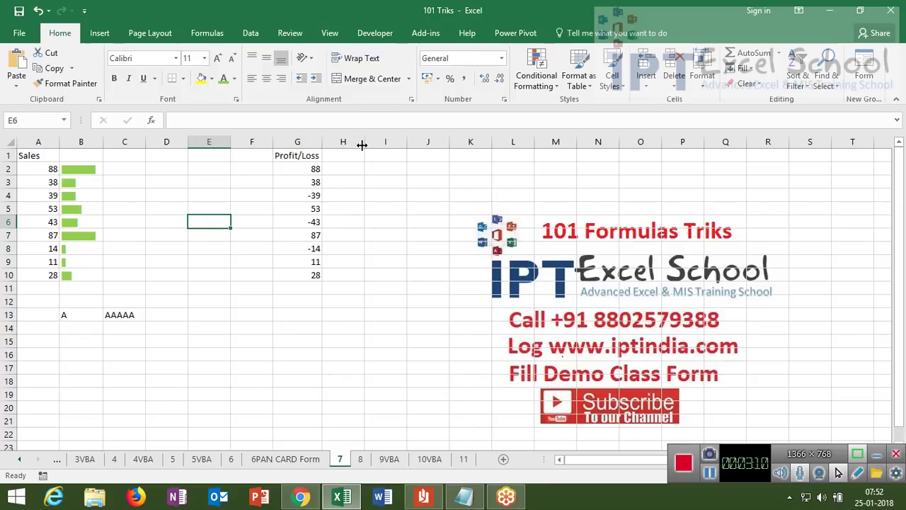
click(350, 167)
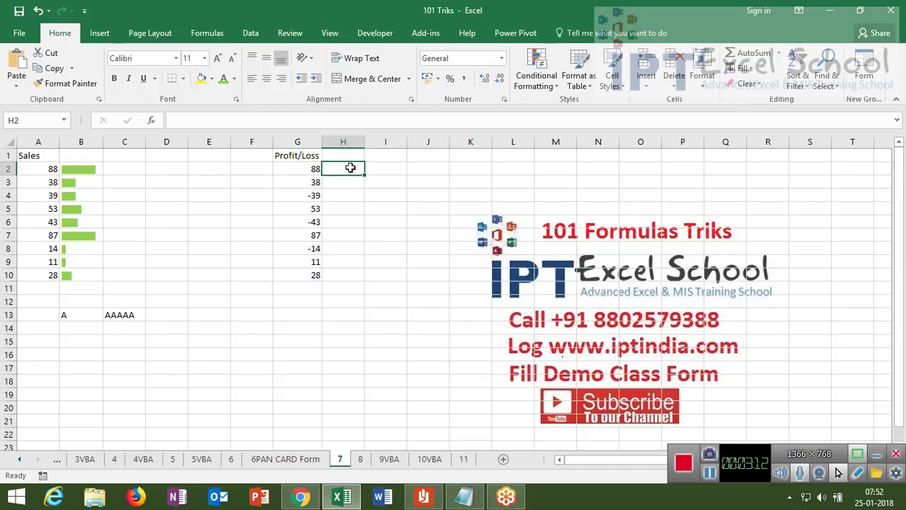
Enter an IF formula in H2 that repeats pipes by G2 when G2 is zero or less.
text(=if)
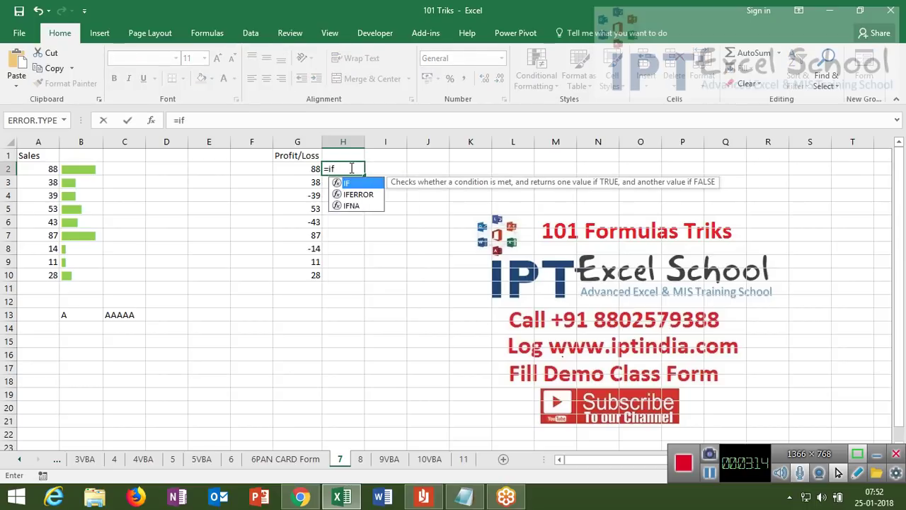
key(Tab)
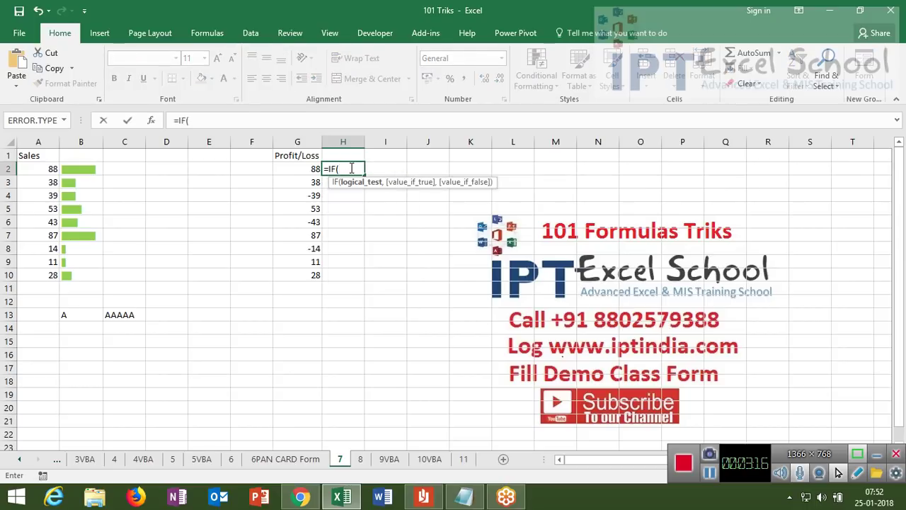
key(Left)
text(<)
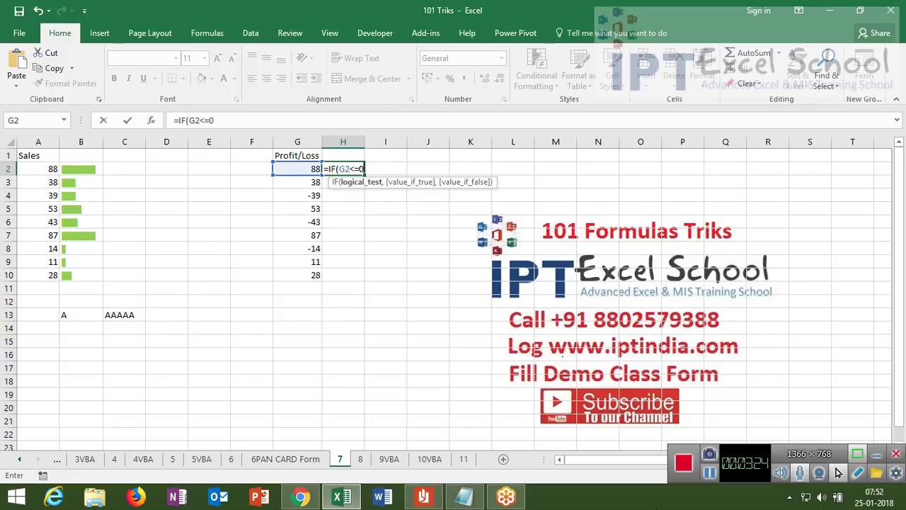
text(,R)
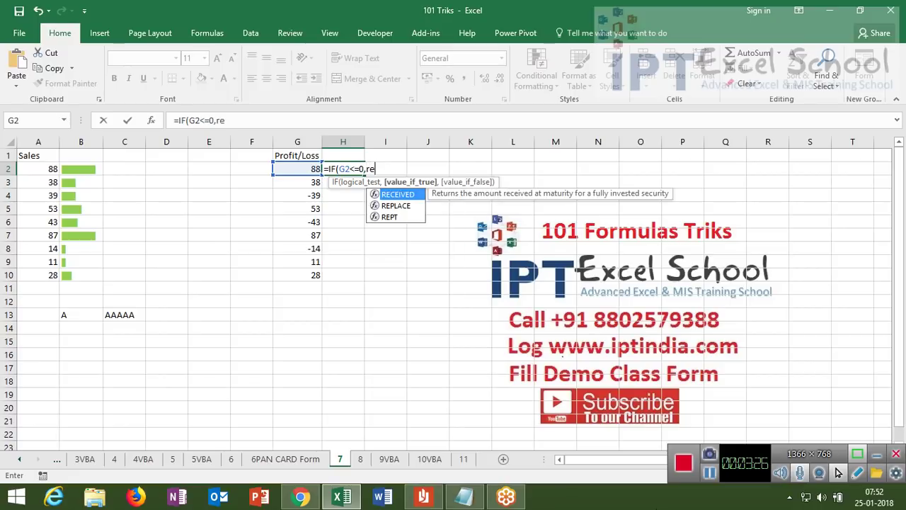
text(E)
key(Down)
key(Tab)
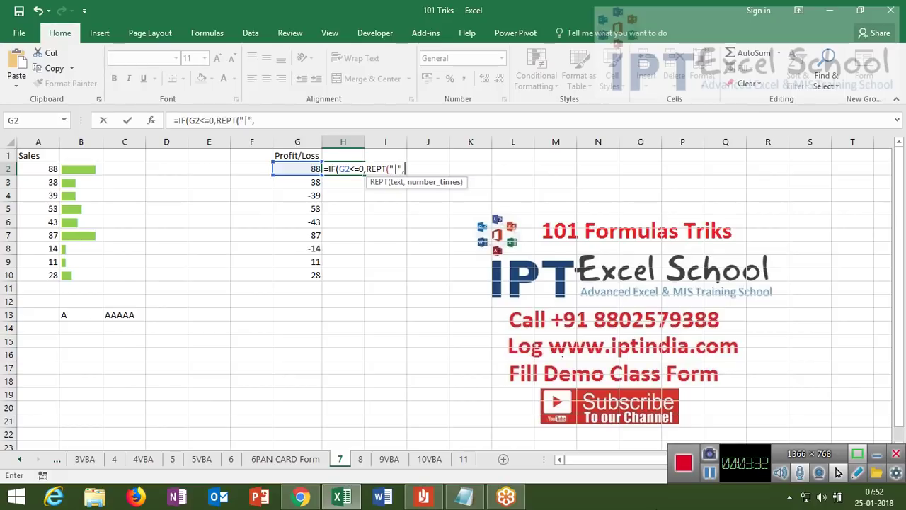
text(,)
key(Left)
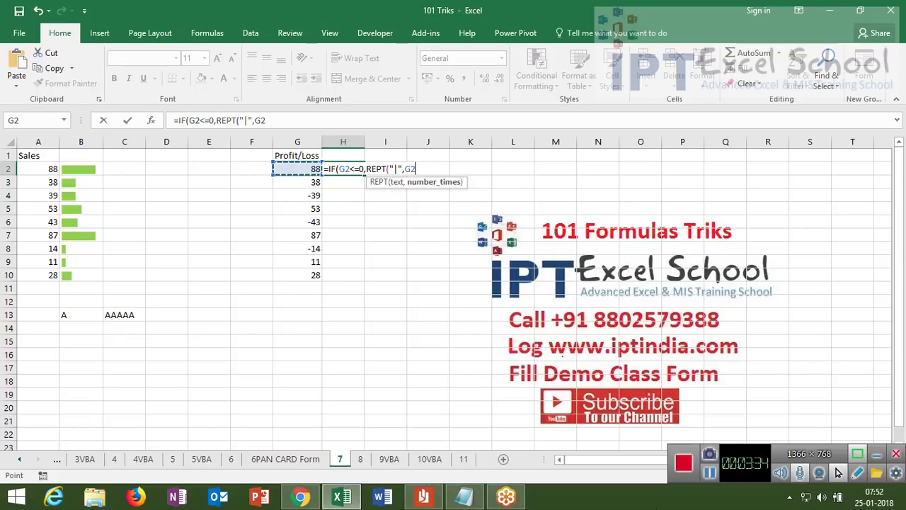
text())
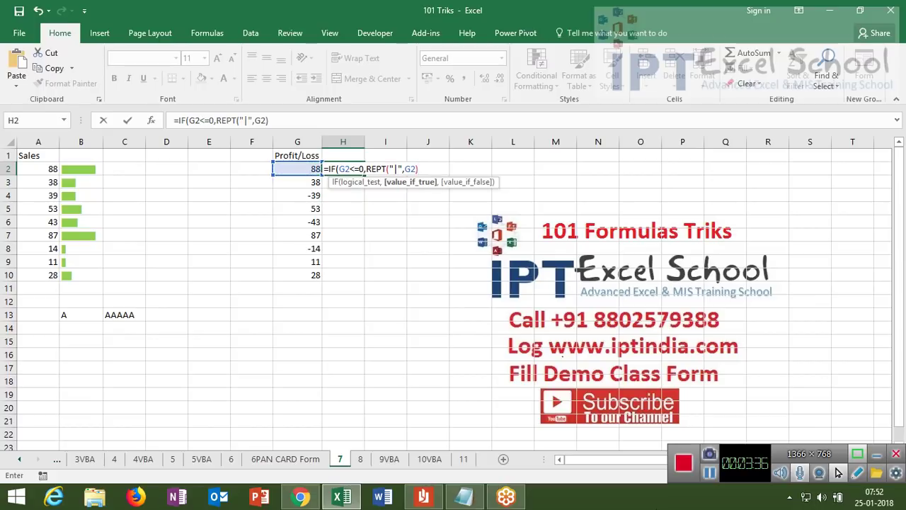
key(Return)
key(Return)
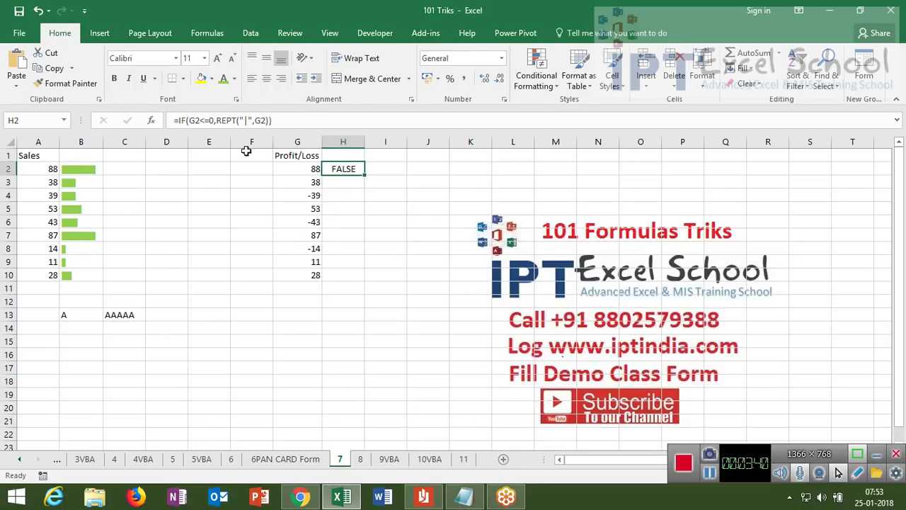
Add an empty-string else argument so H2 reads =IF(G2<=0,REPT("|",G2),"").
click(286, 120)
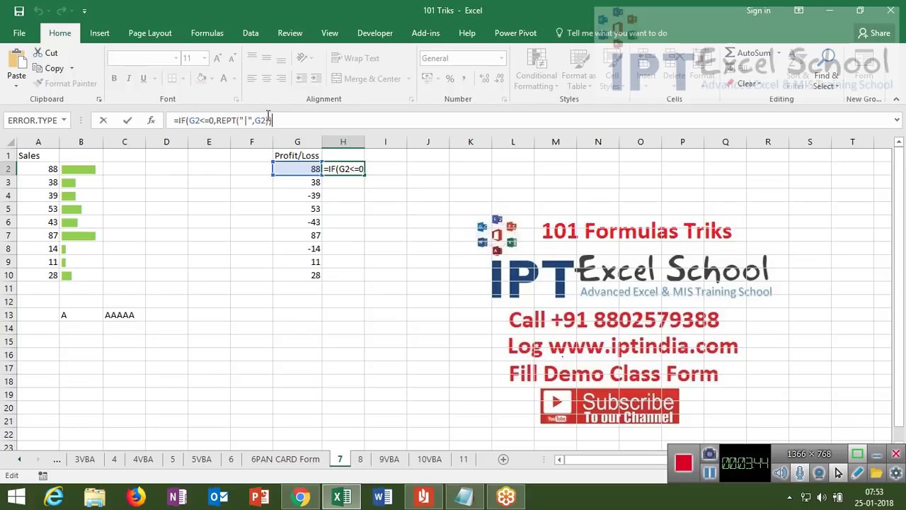
click(273, 120)
key(Right)
text(,)
text(")
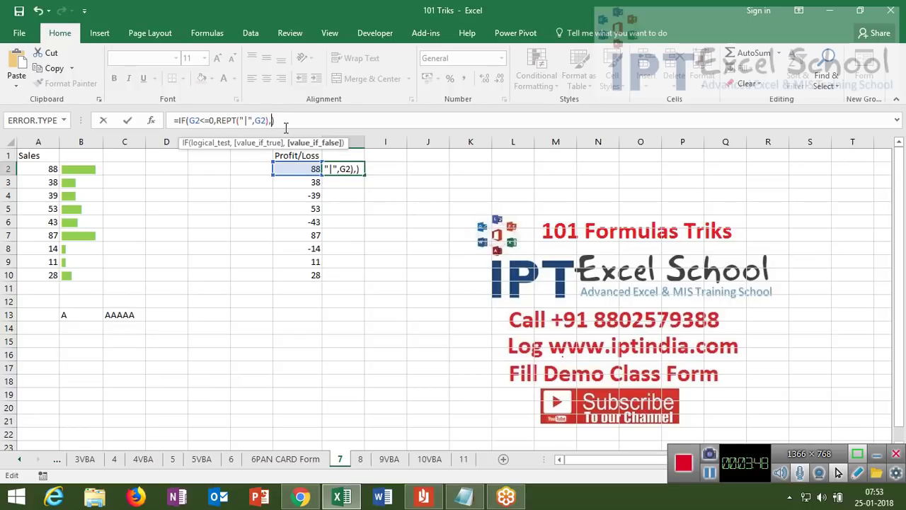
text(")
key(Return)
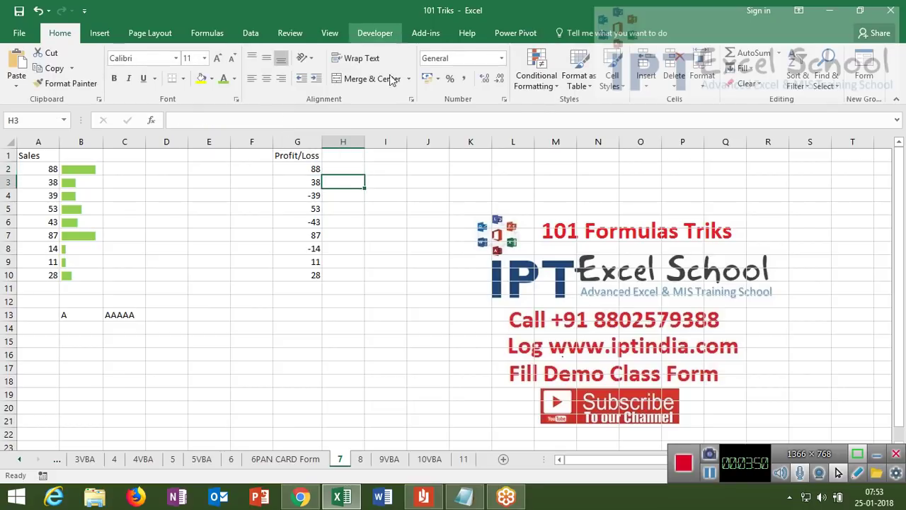
Fill the H2 formula down through H10.
click(331, 170)
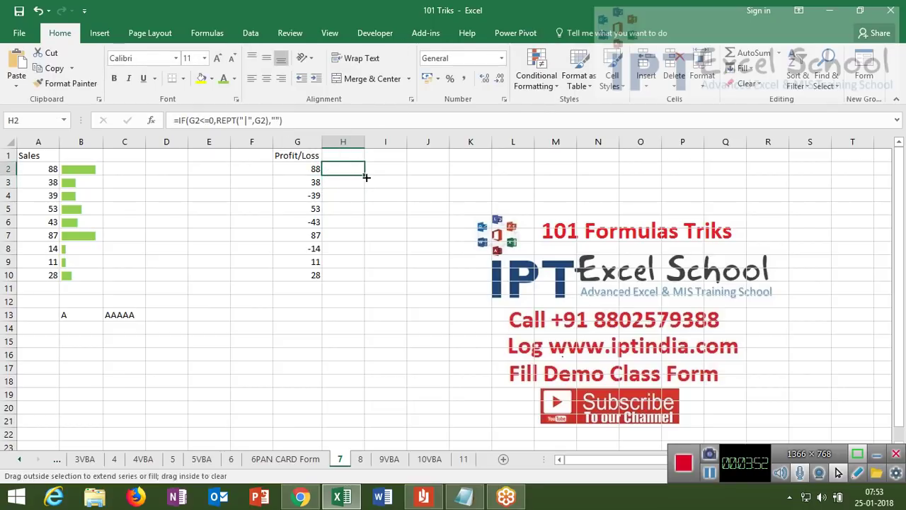
double_click(364, 176)
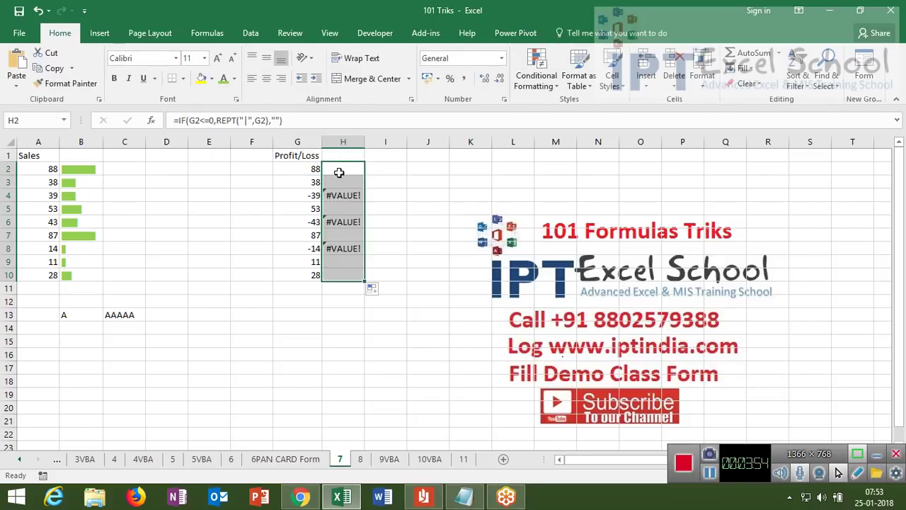
key(shift+Up)
key(shift+Up)
click(340, 166)
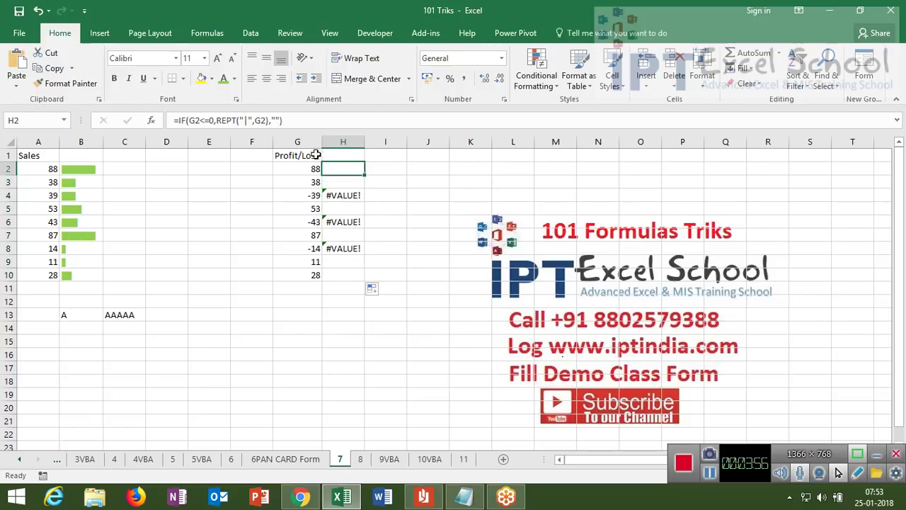
Change H2's repeat count to -G2 and refill it so -39, -43 and -14 show bars.
click(239, 120)
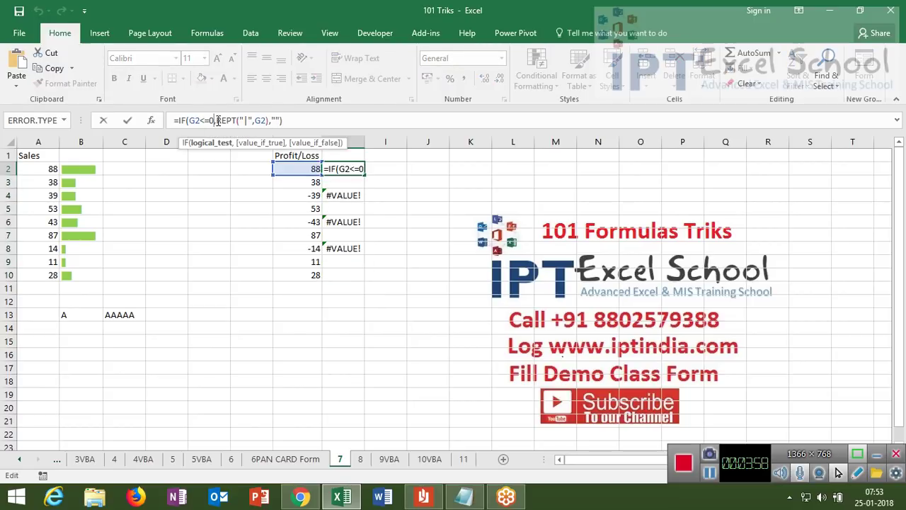
double_click(233, 121)
click(218, 120)
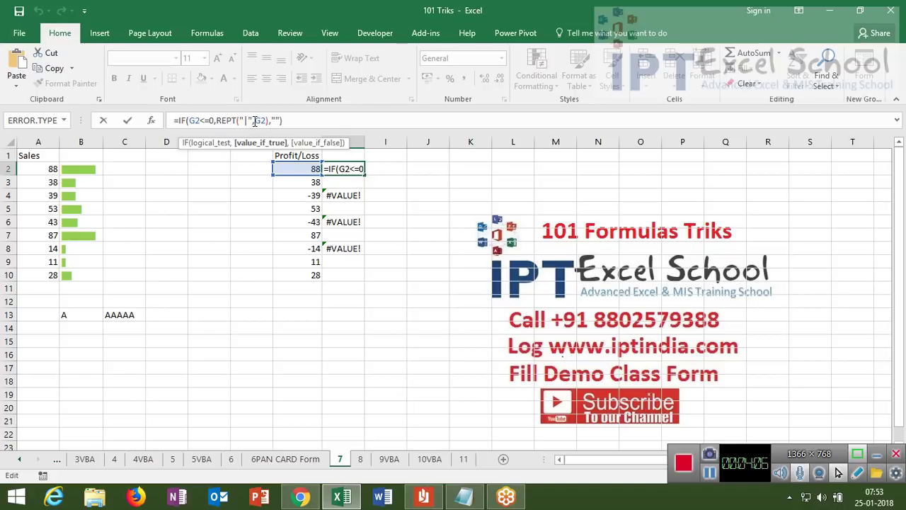
click(254, 121)
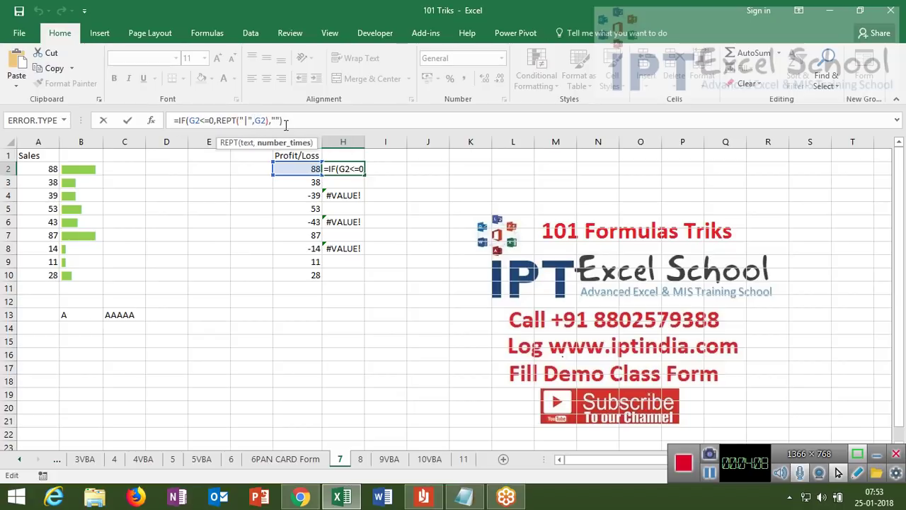
text(-)
key(Return)
key(Up)
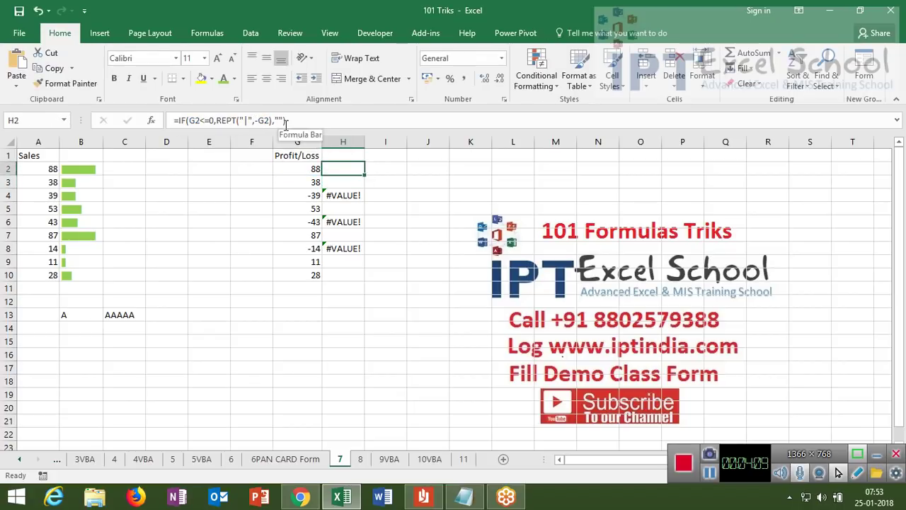
double_click(366, 173)
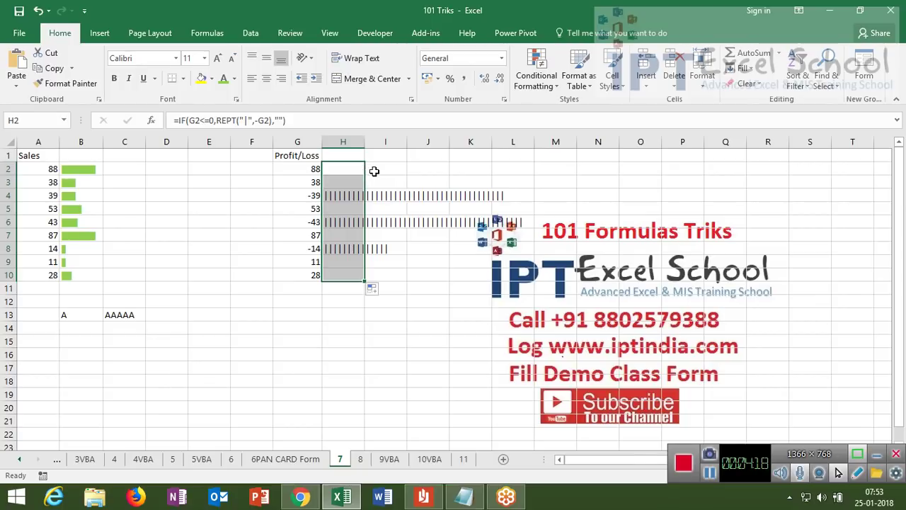
Select the full H2 formula text for copying.
click(372, 170)
click(347, 172)
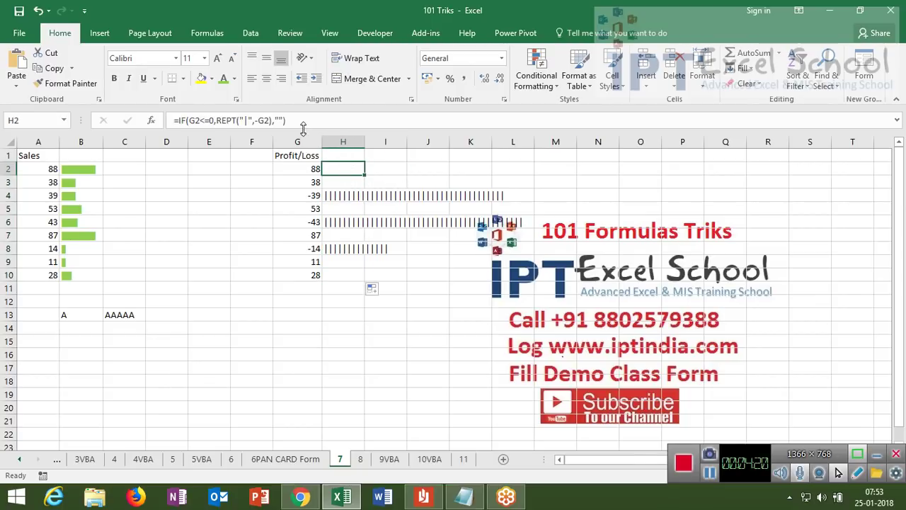
drag(298, 120, 181, 120)
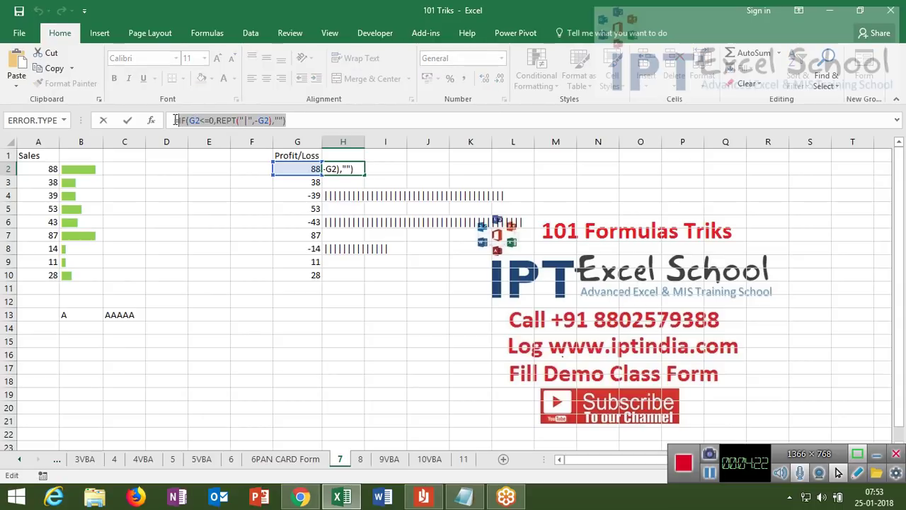
Paste the formula into I2 and change it to =IF(G2>=0,REPT("|",G2),"").
key(Escape)
click(369, 167)
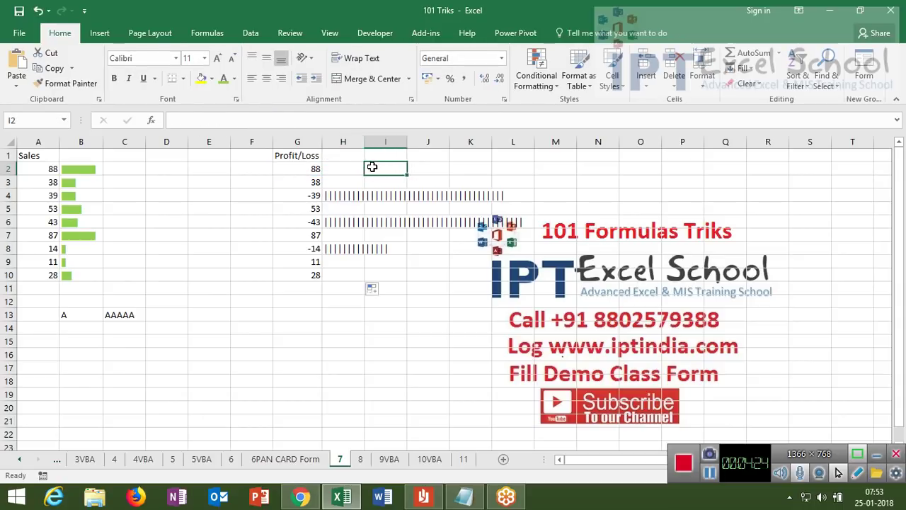
text(=)
key(ctrl+v)
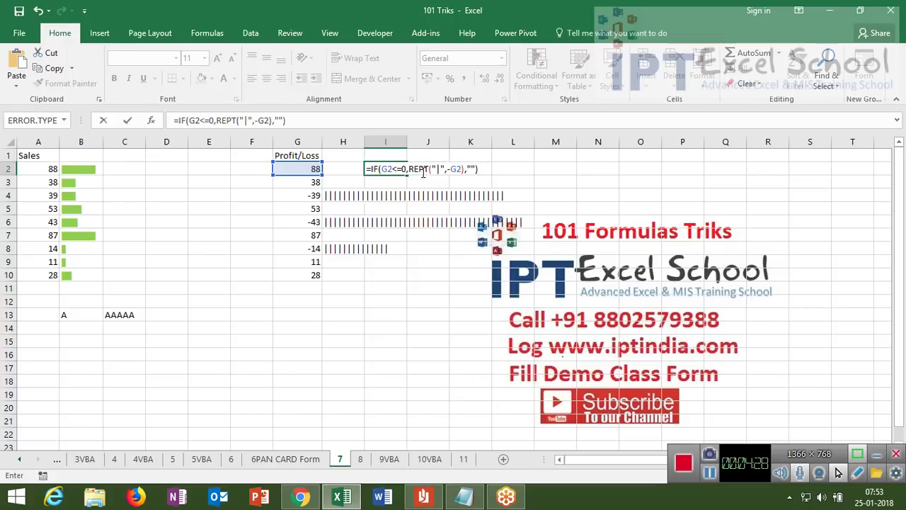
click(398, 170)
key(BackSpace)
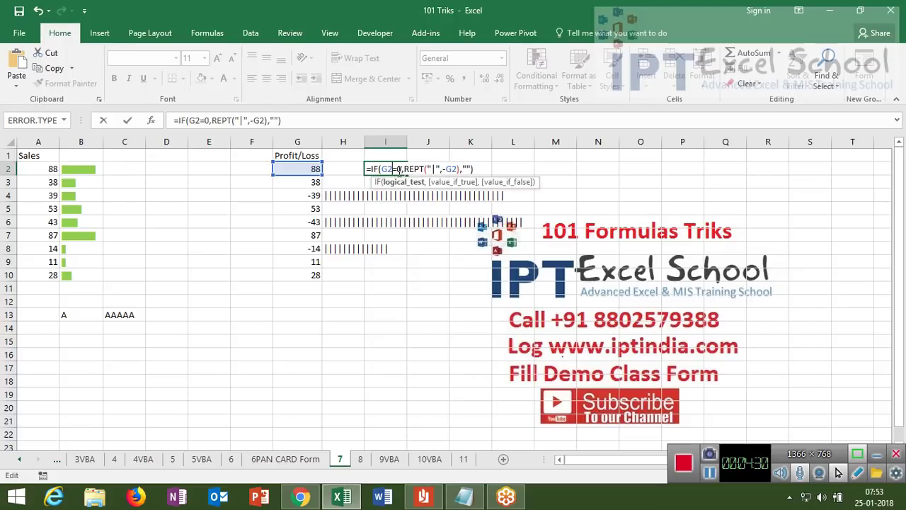
text(>)
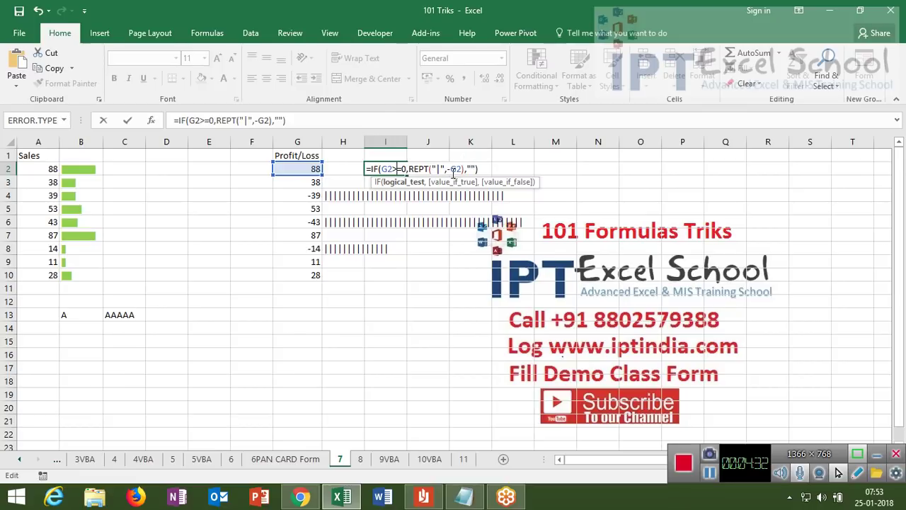
click(452, 170)
key(BackSpace)
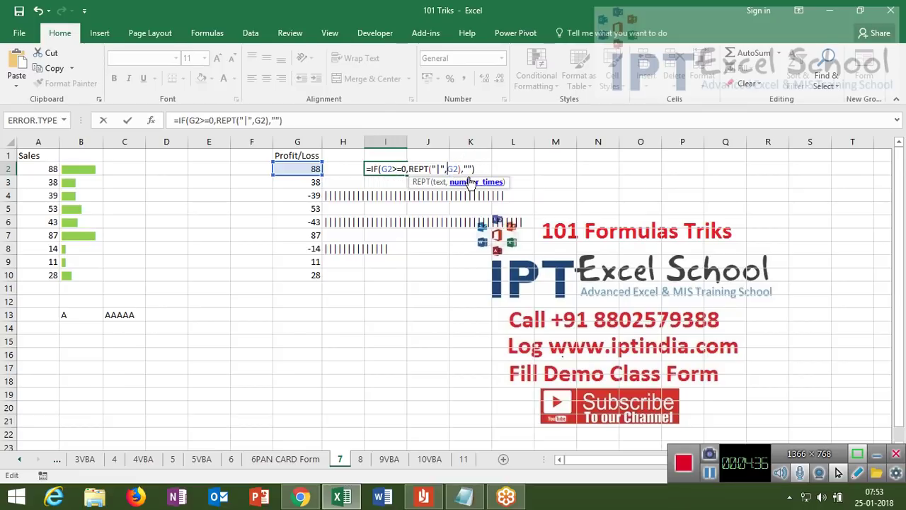
key(Return)
Fill the I2 formula down to I9.
key(Up)
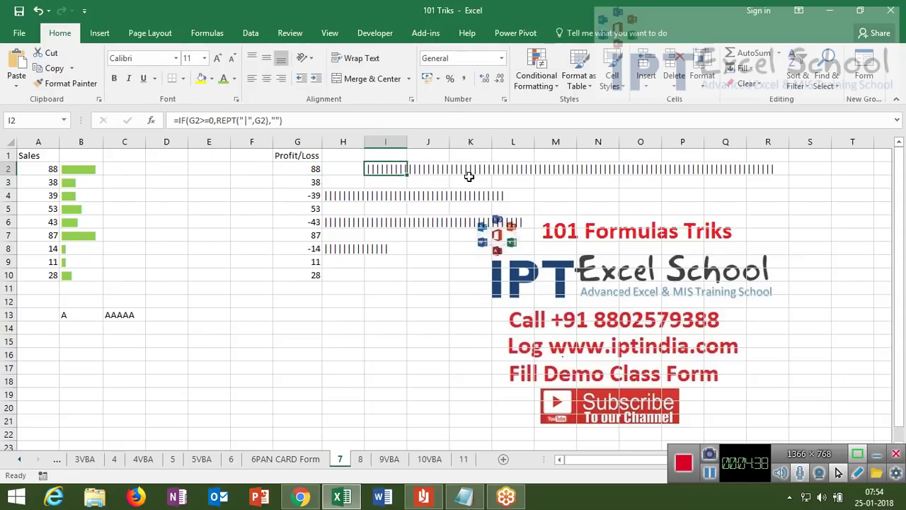
drag(407, 174, 402, 269)
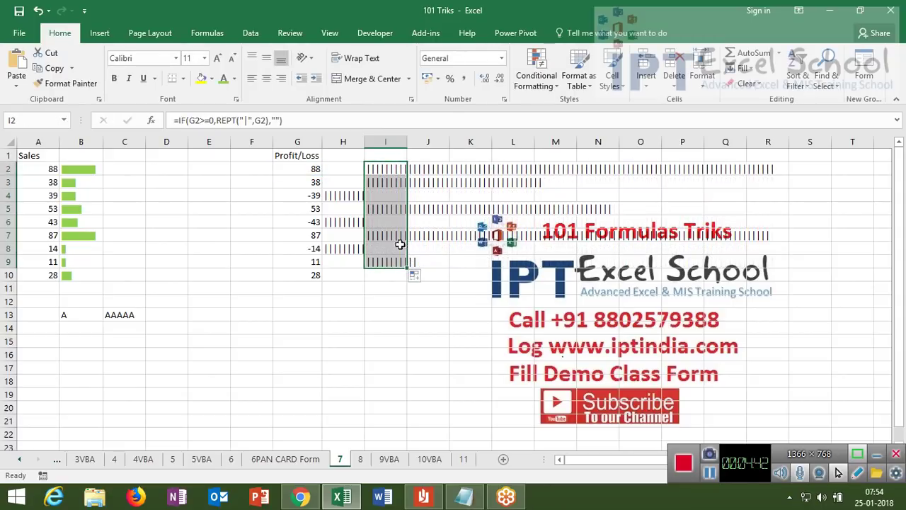
click(345, 171)
drag(346, 171, 375, 259)
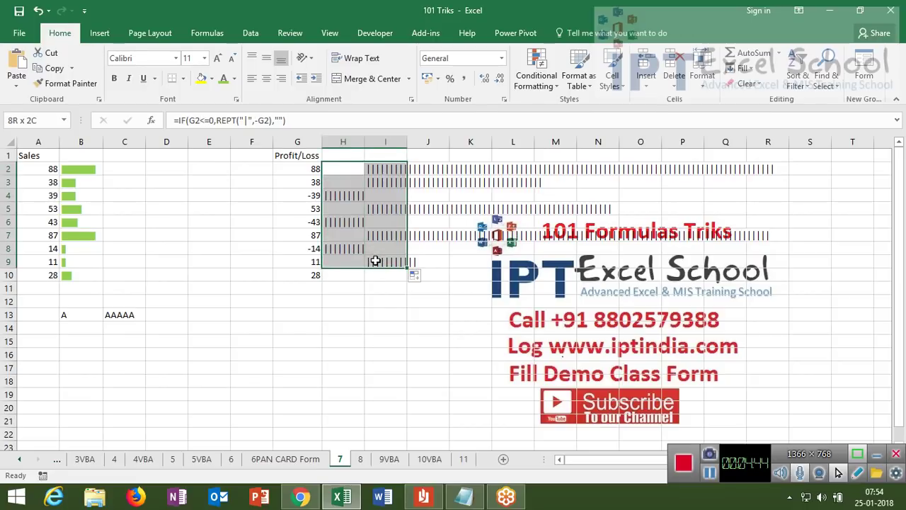
Set H2:I9 in Britannic Bold so the Profit/Loss bars render solid.
click(176, 60)
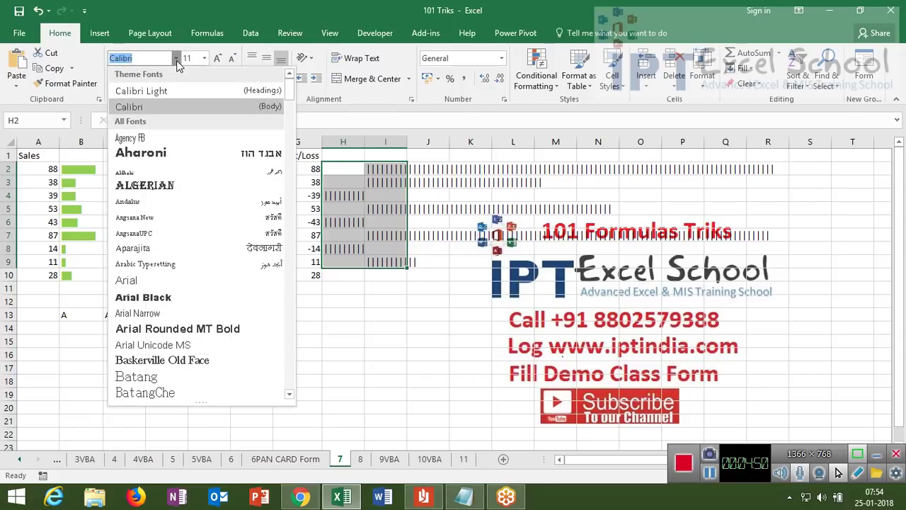
scroll(142, 308, down, 4)
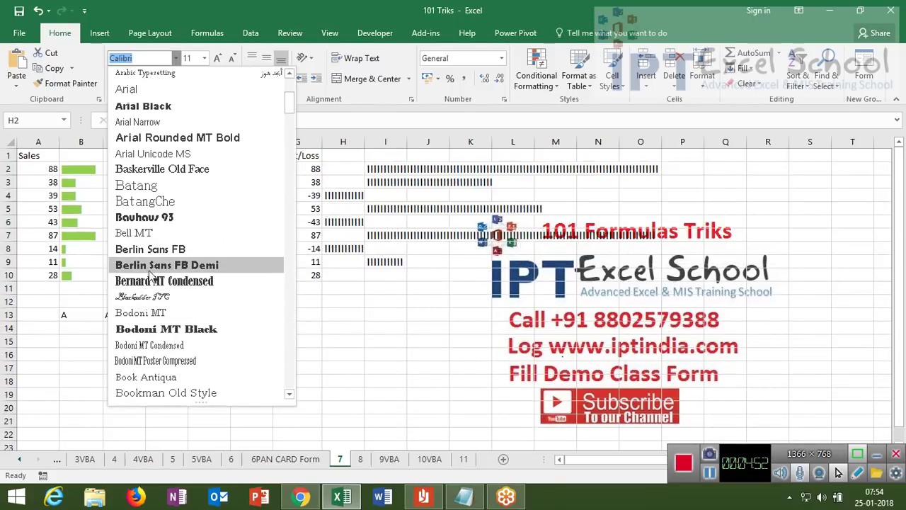
scroll(156, 326, down, 2)
click(160, 345)
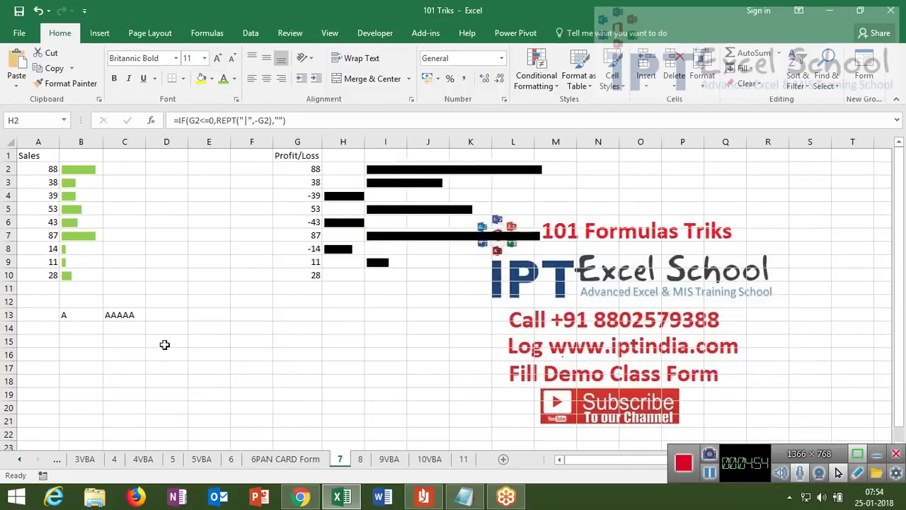
click(346, 170)
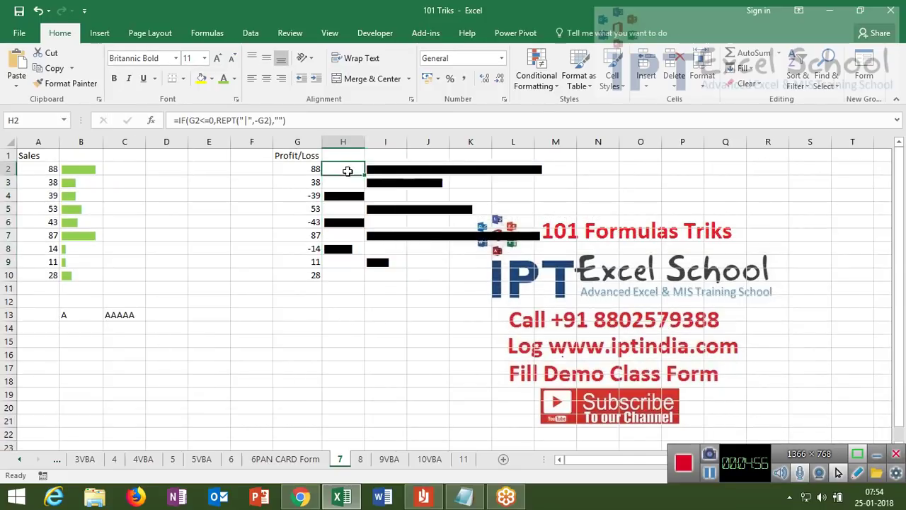
click(271, 120)
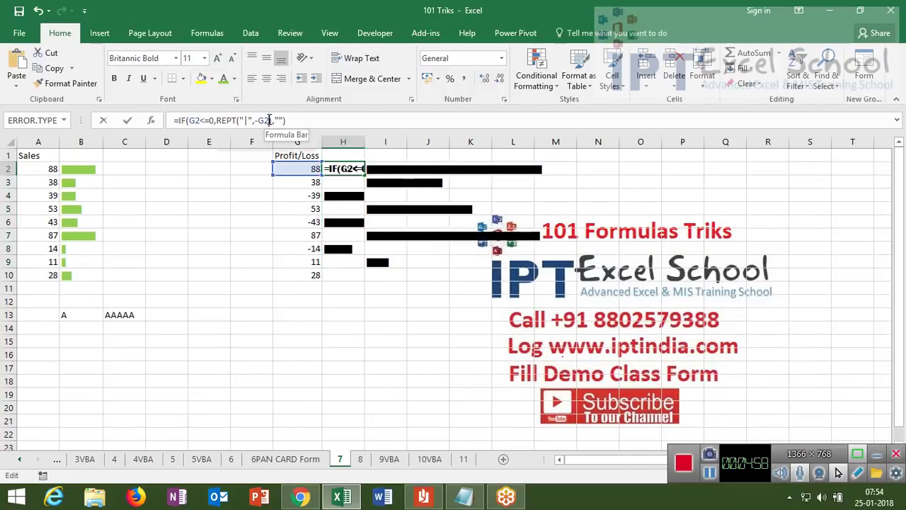
Scale the H2 and I2 bar formulas down to one fifth of G2.
text(/))
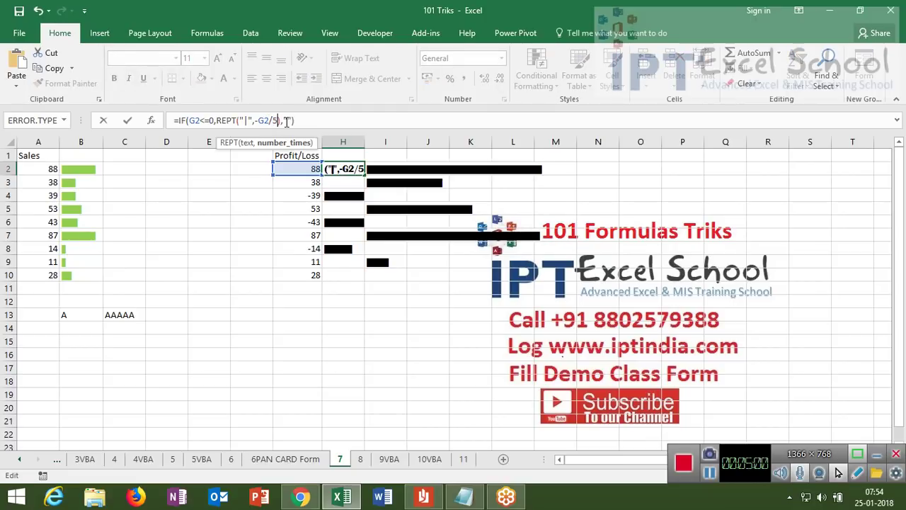
key(Return)
click(391, 167)
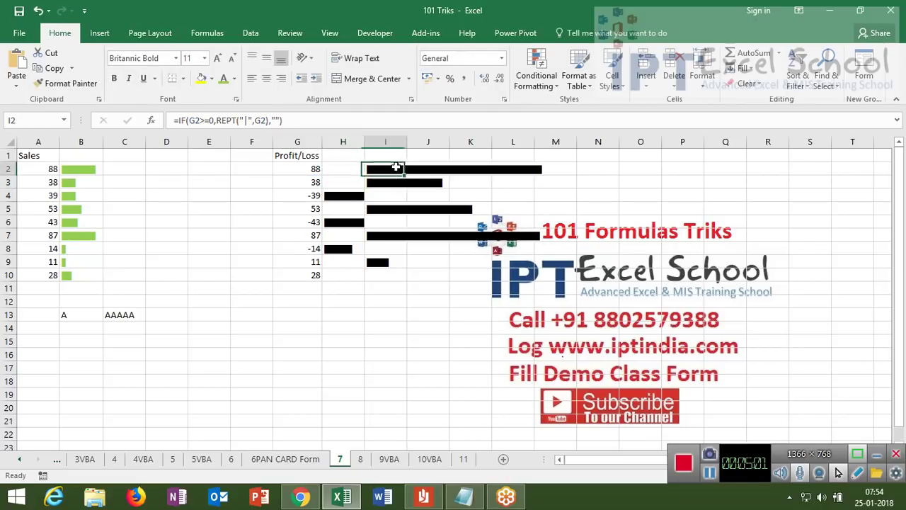
click(276, 121)
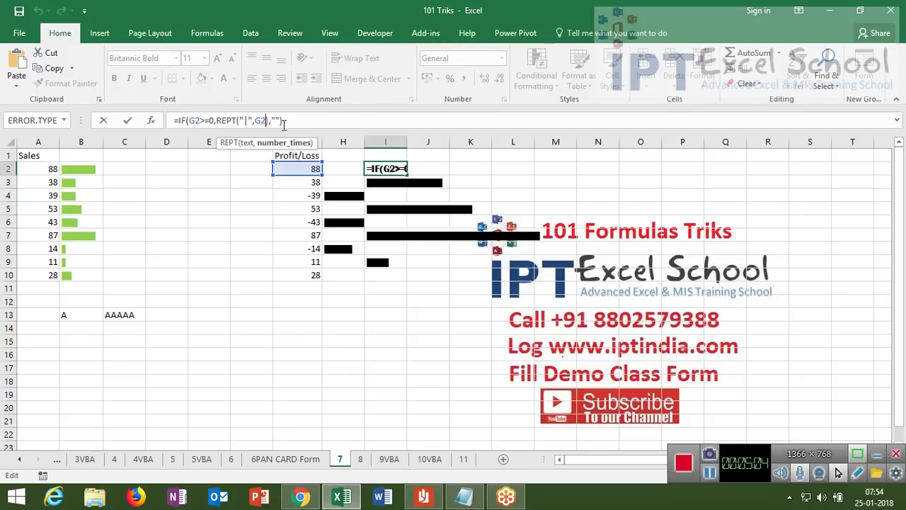
text())
key(Return)
Fill H2:I2 down to row 9 and right-align the negative bars in H2:H9.
drag(343, 169, 388, 168)
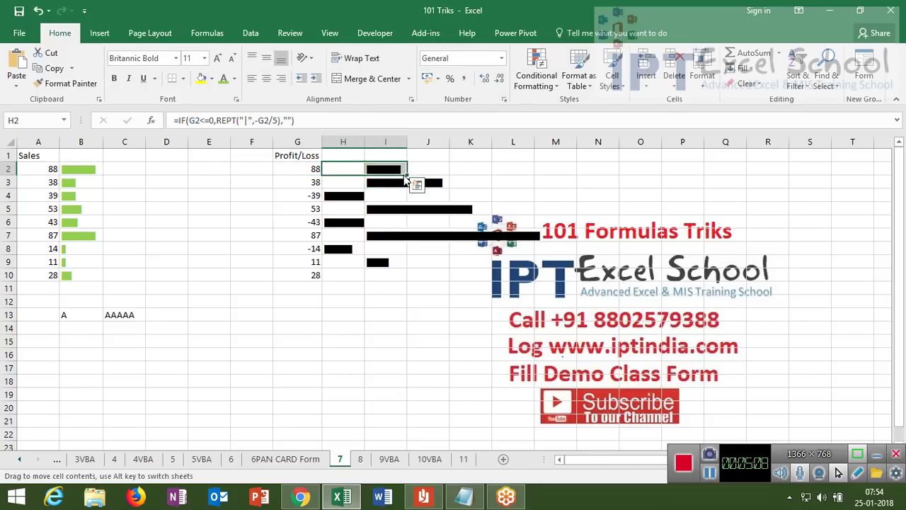
double_click(407, 174)
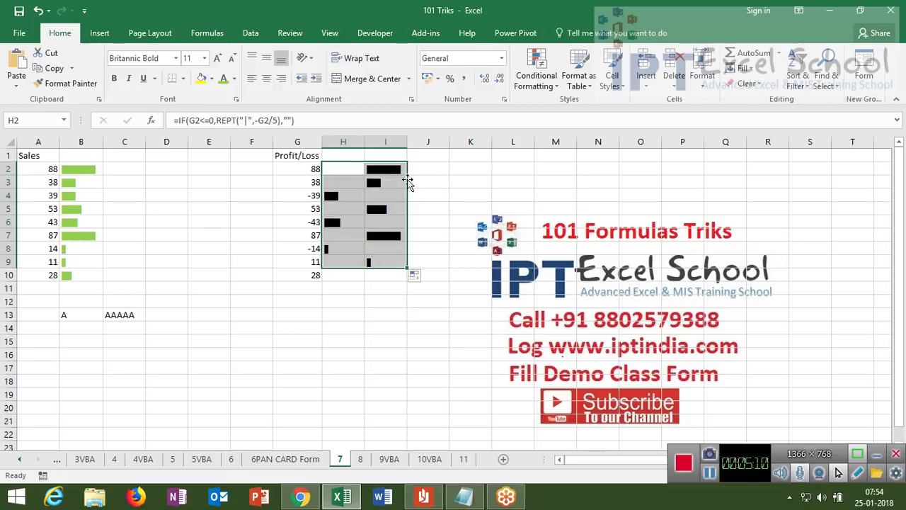
click(415, 207)
drag(350, 171, 349, 259)
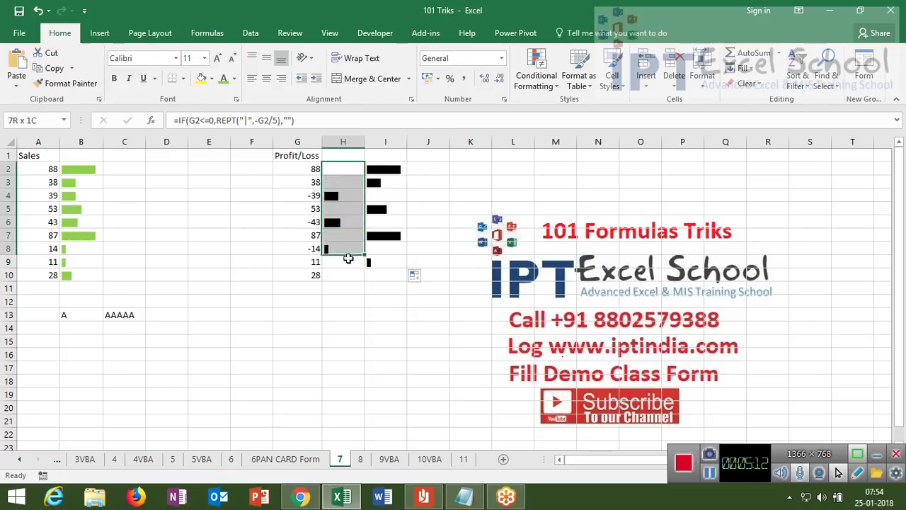
click(284, 81)
Merge H10:I10 and add a border forming a baseline under the Profit/Loss bars.
click(482, 209)
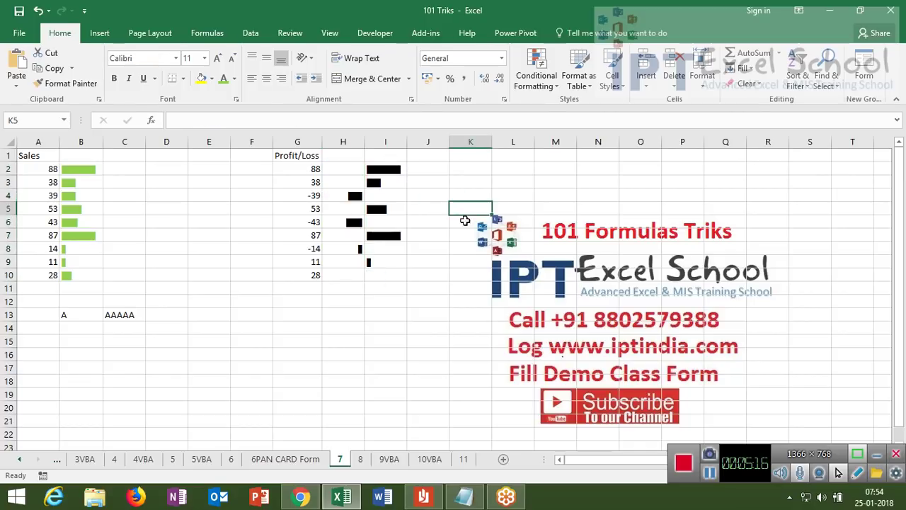
drag(352, 275, 379, 274)
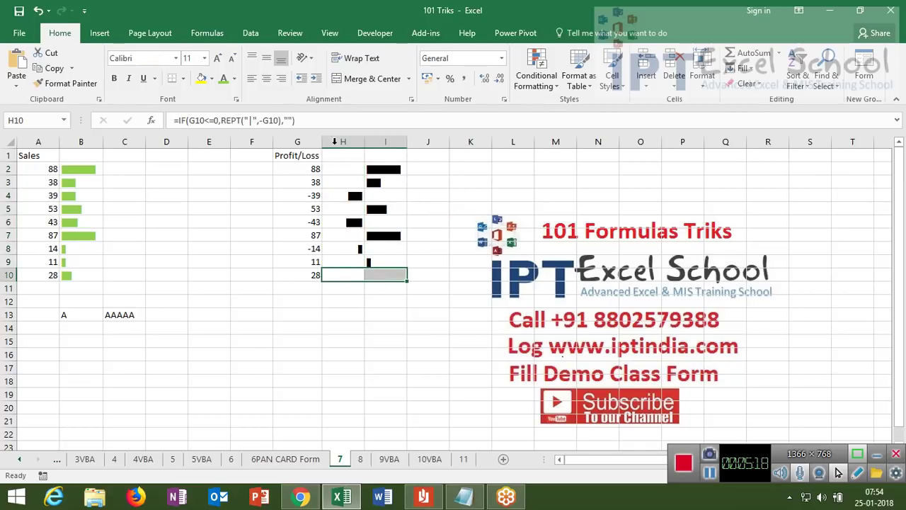
click(364, 78)
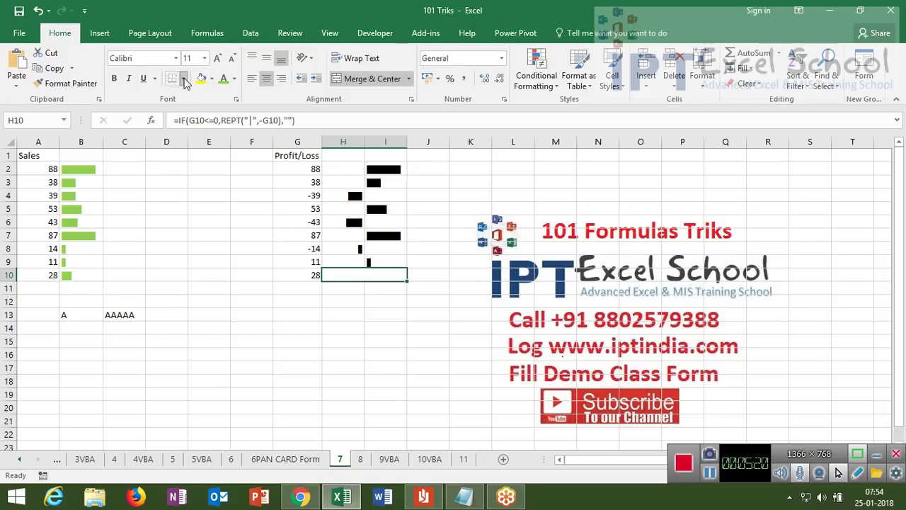
click(183, 79)
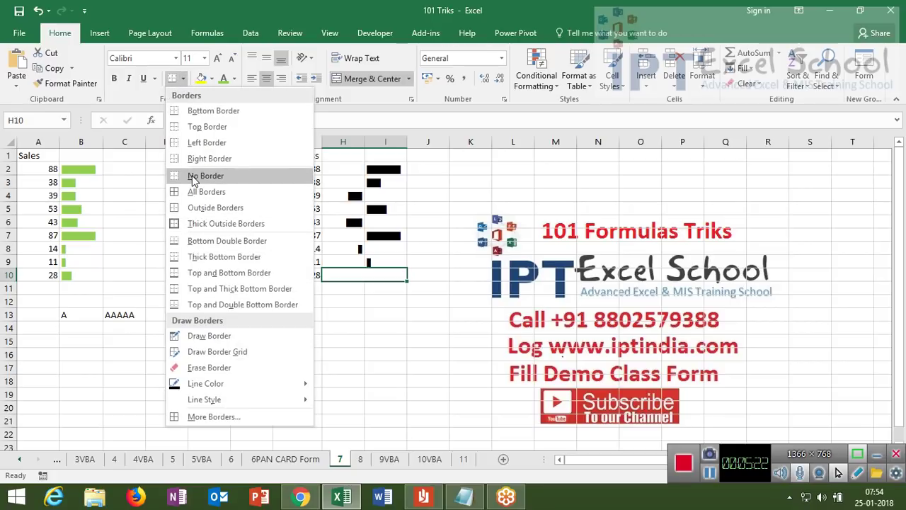
click(199, 127)
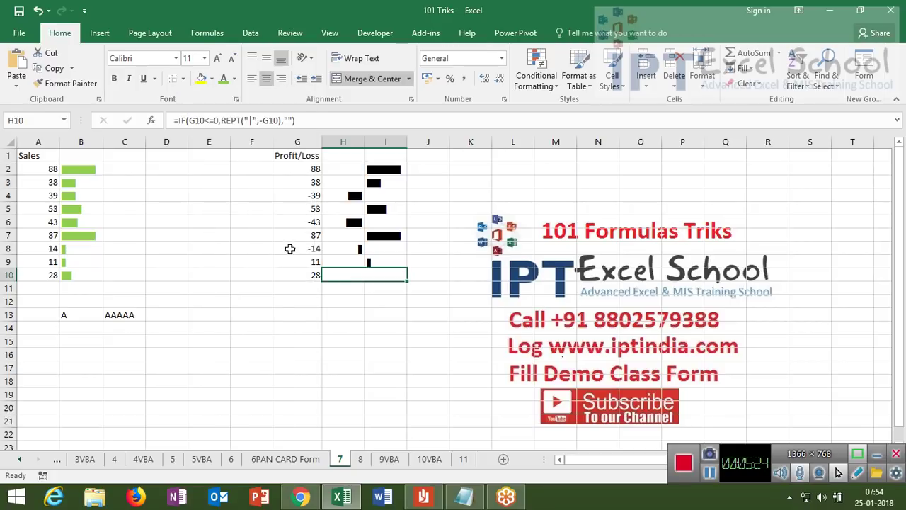
Select the positive bar cells in column I for a vertical axis border.
click(368, 311)
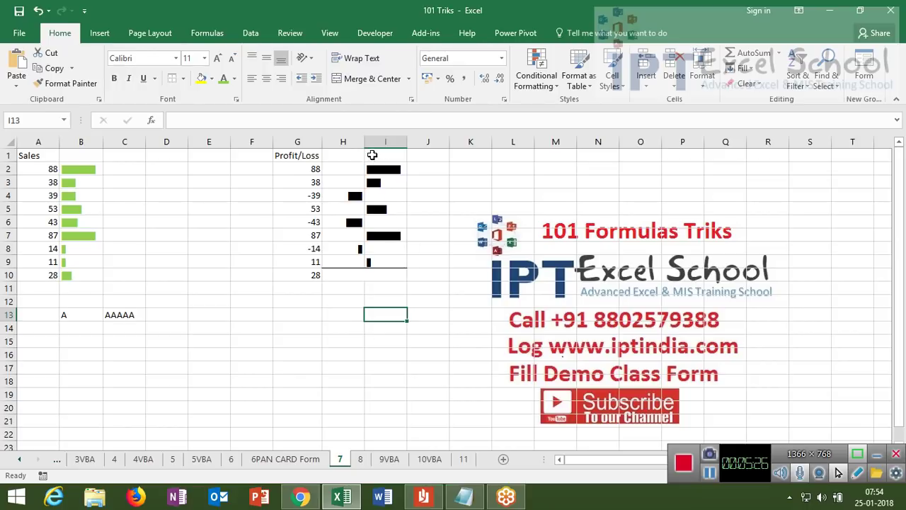
mouse_move(372, 155)
mouse_down()
mouse_move(375, 270)
mouse_move(373, 260)
mouse_up()
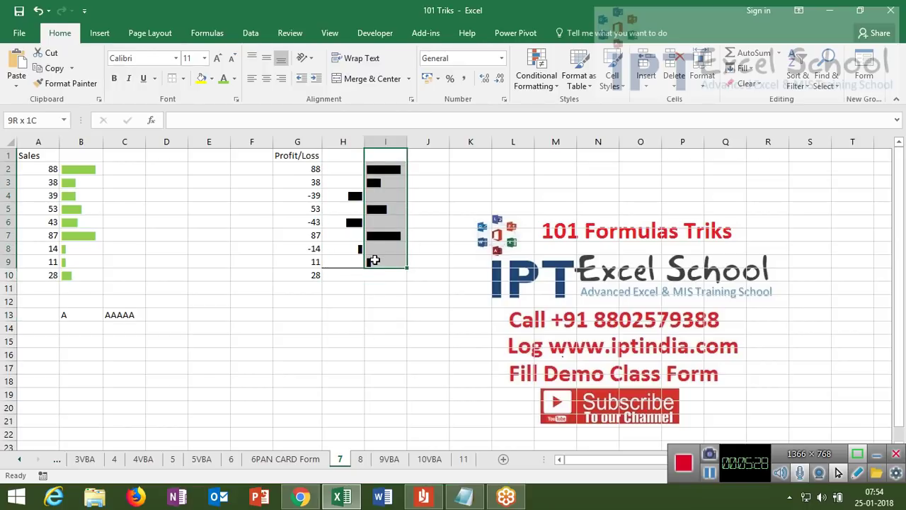
click(182, 78)
Add a left-border axis line to column I, then colour the negative column H bars red.
click(181, 143)
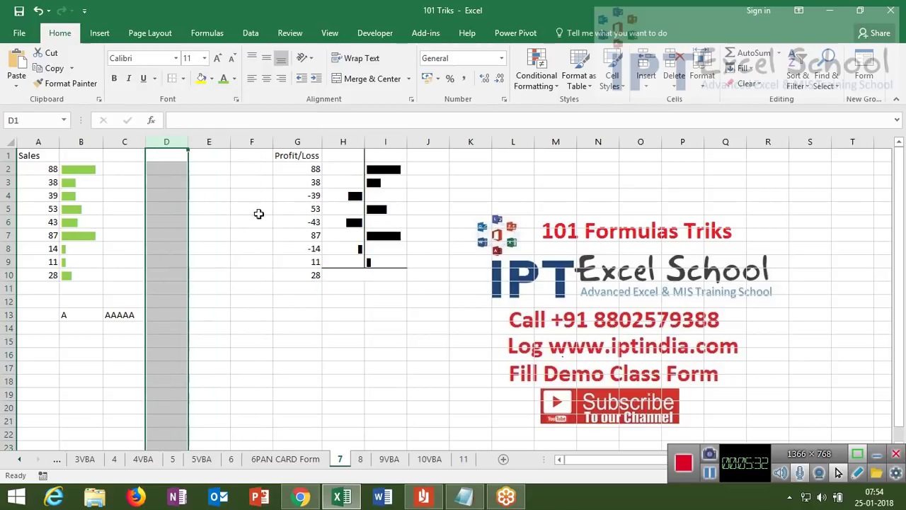
click(354, 298)
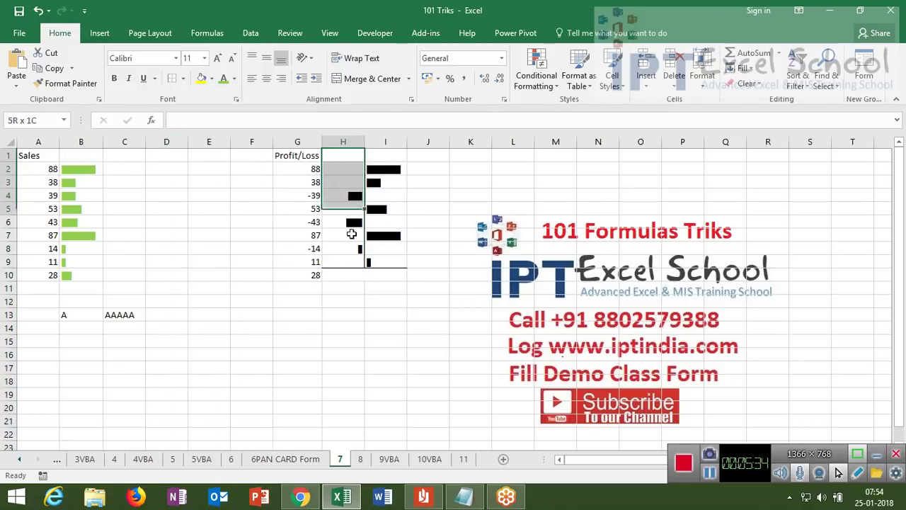
drag(349, 160, 354, 259)
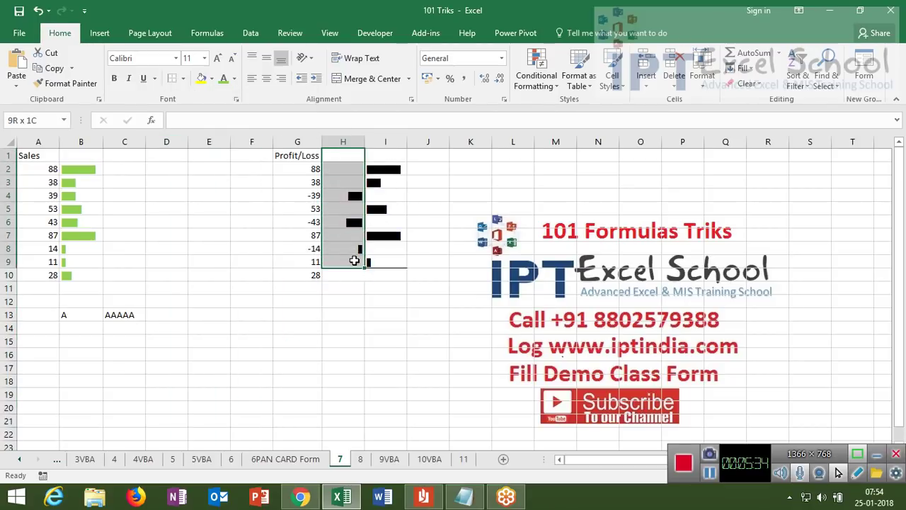
click(234, 79)
click(234, 199)
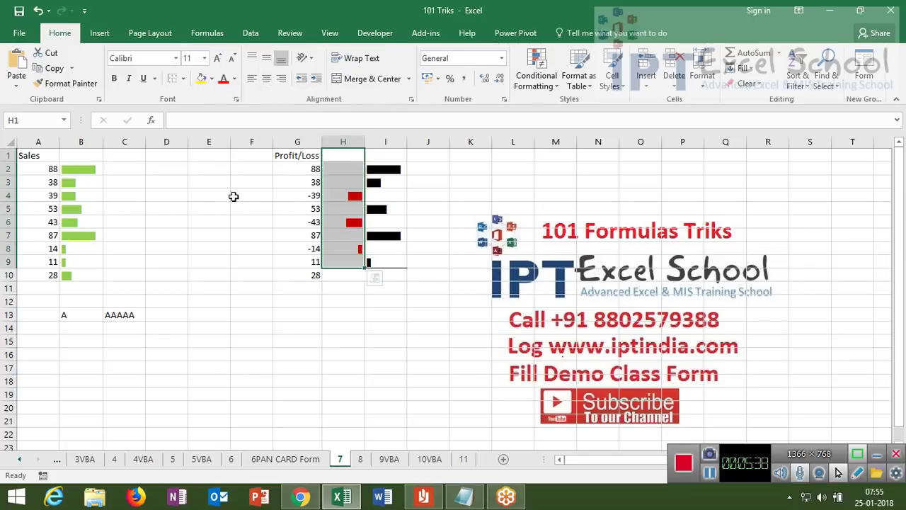
Colour the positive column I bars green from Standard Colors.
click(225, 273)
drag(405, 153, 397, 263)
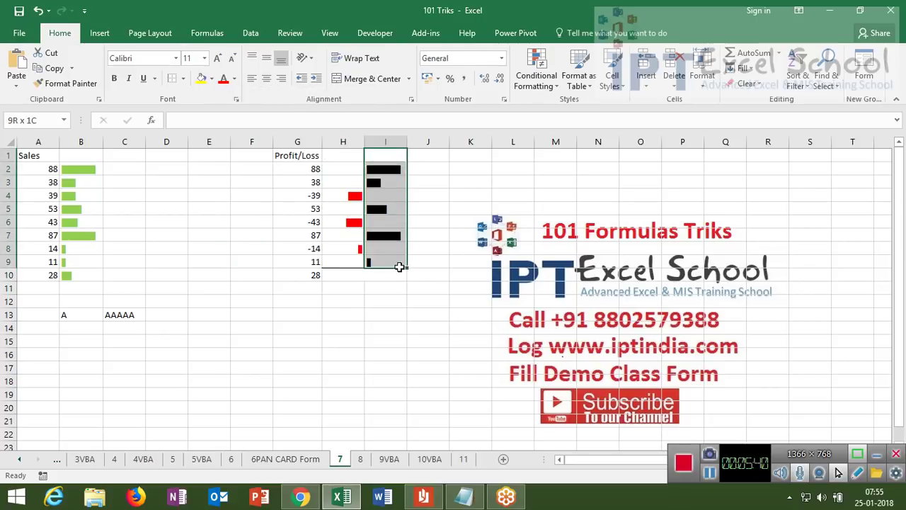
click(235, 78)
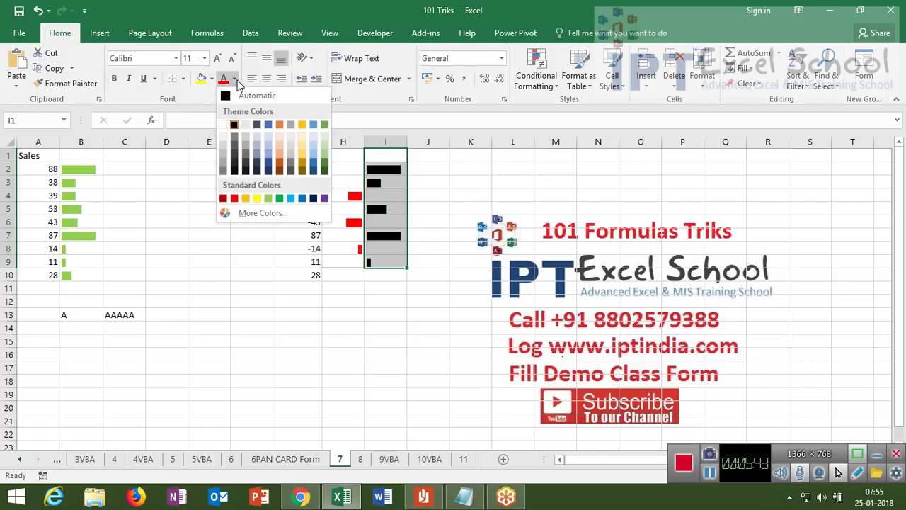
click(281, 198)
click(341, 314)
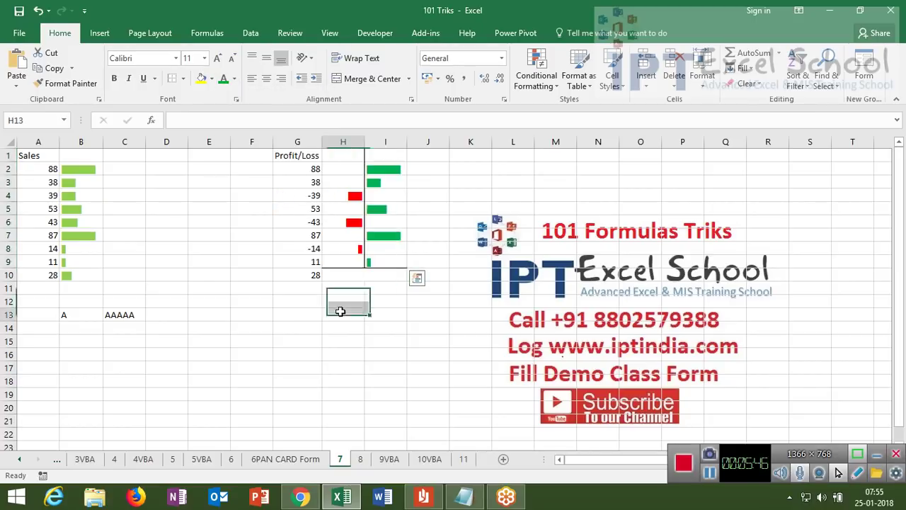
click(220, 37)
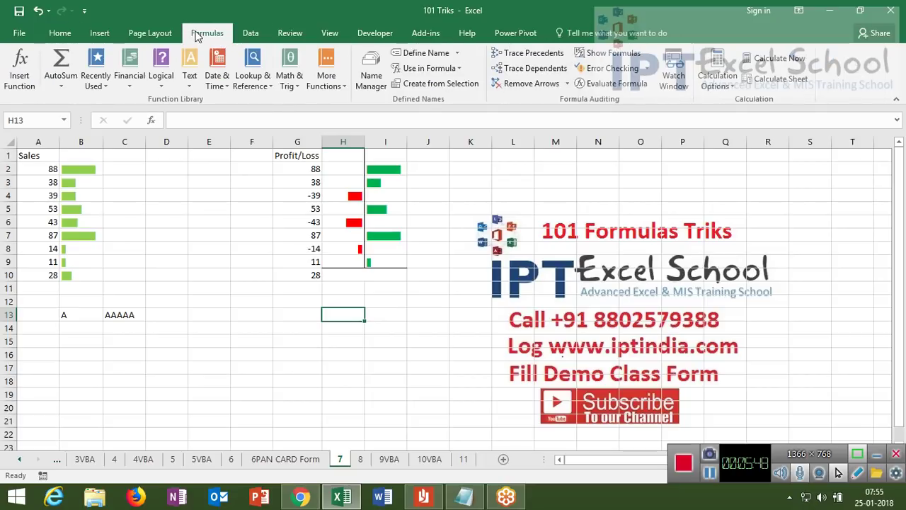
Hide the sheet's gridlines from the Page Layout sheet options.
click(157, 34)
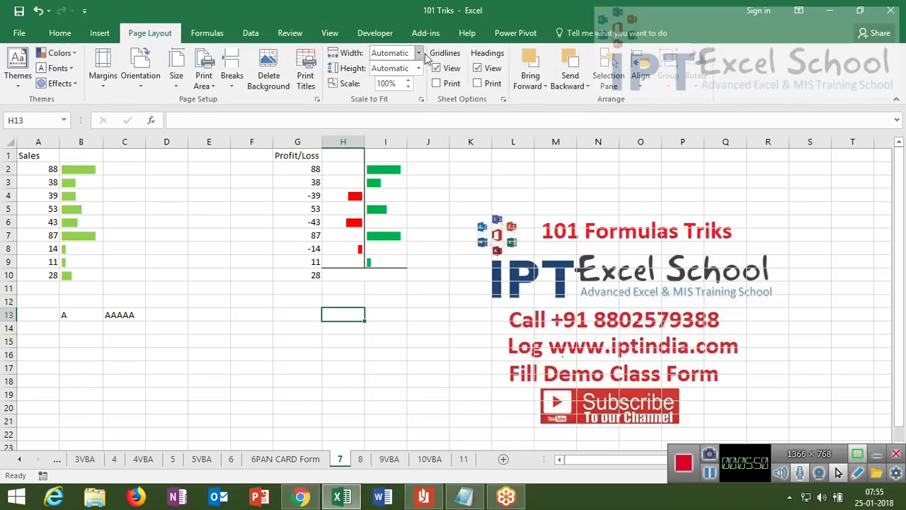
click(448, 73)
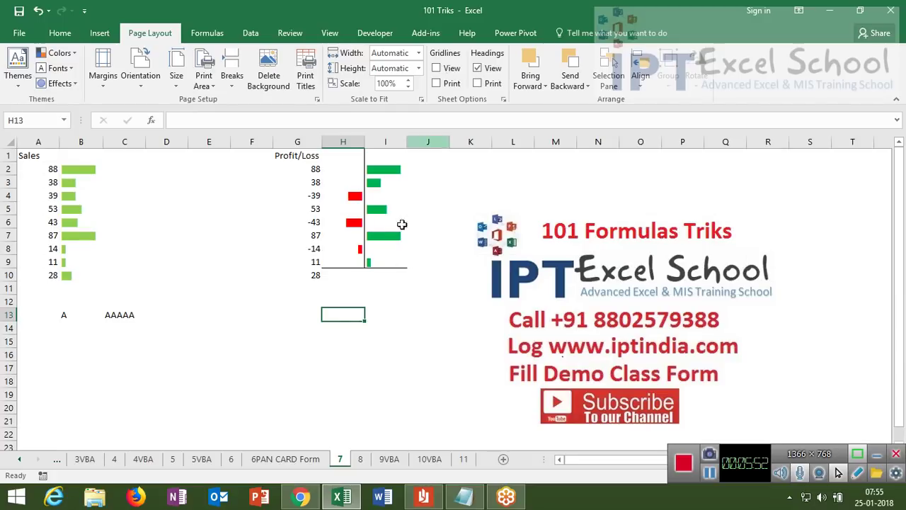
click(371, 303)
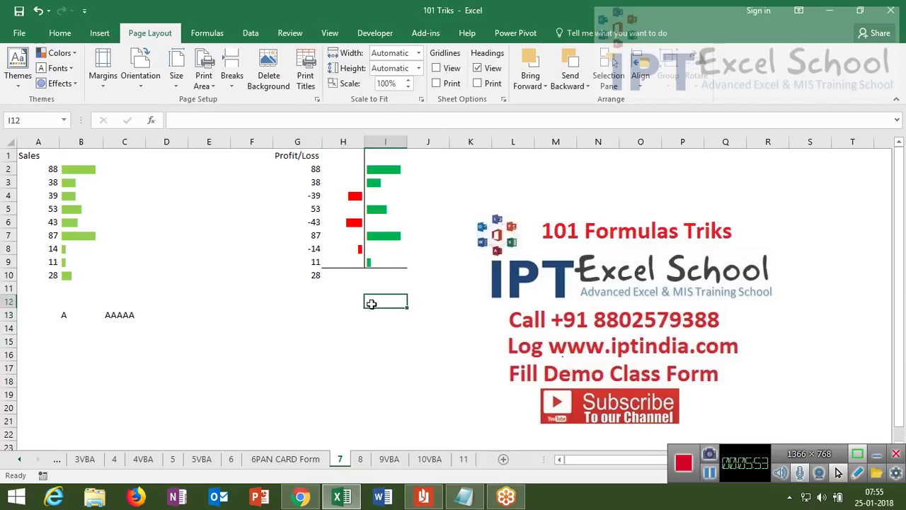
Delete the Profit/Loss value 28 from cell G10.
click(324, 278)
click(320, 276)
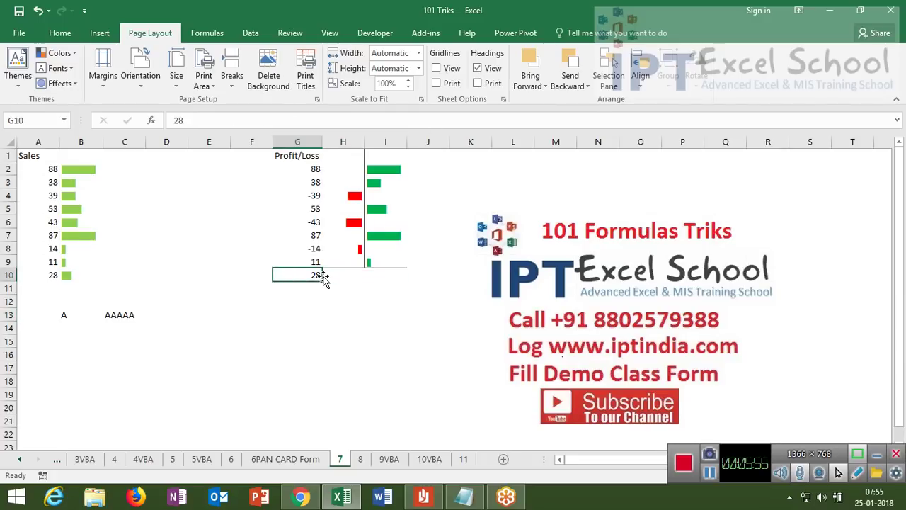
key(Delete)
Review the bar formulas in columns H and I, then save the workbook.
click(324, 277)
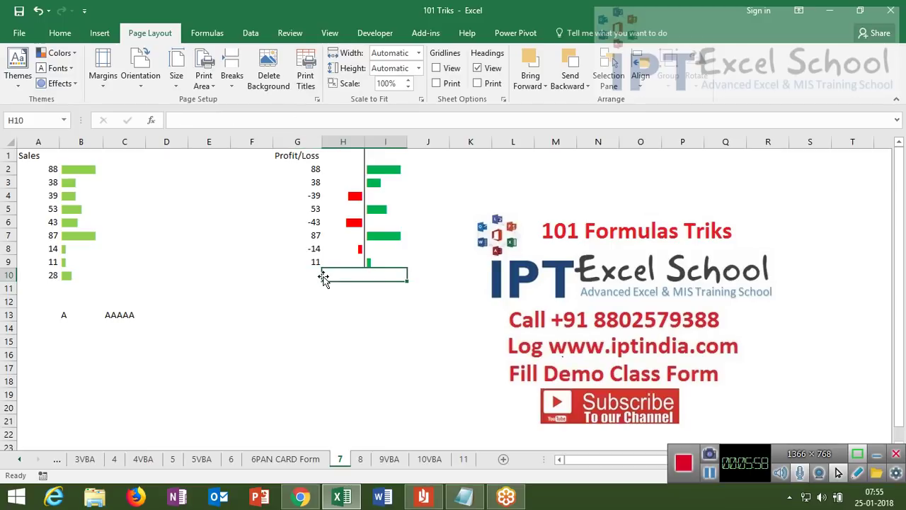
key(Up)
key(Up)
key(Up)
key(Up)
key(Up)
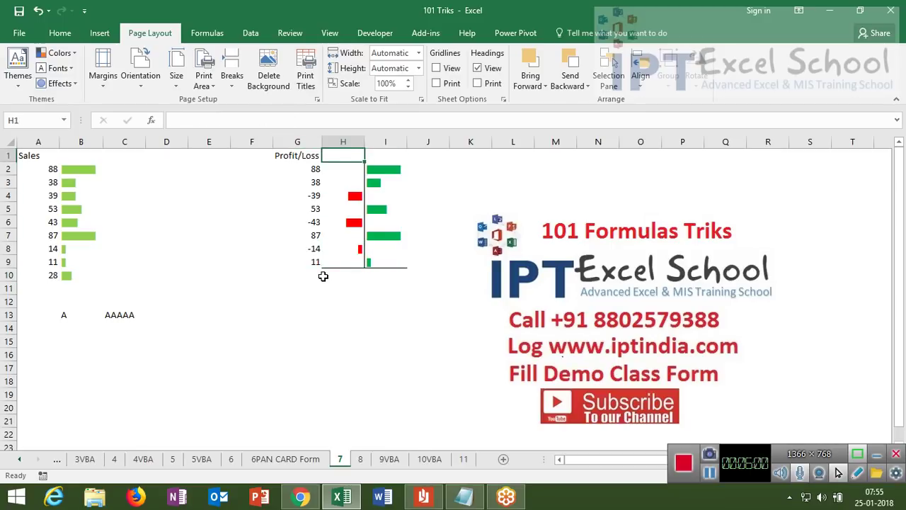
key(Right)
key(Down)
key(Down)
key(Down)
key(Down)
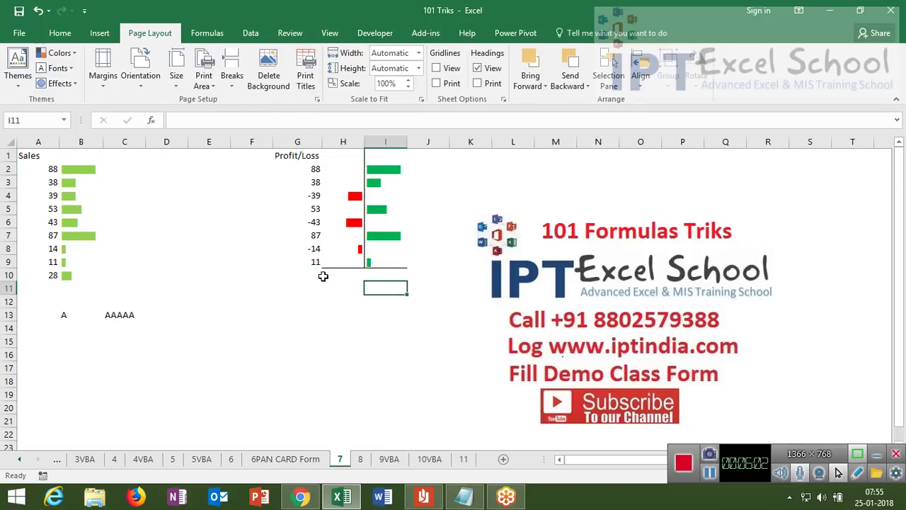
key(Up)
key(Left)
key(Right)
key(Up)
key(Up)
key(Up)
key(Up)
key(Up)
key(Up)
key(Left)
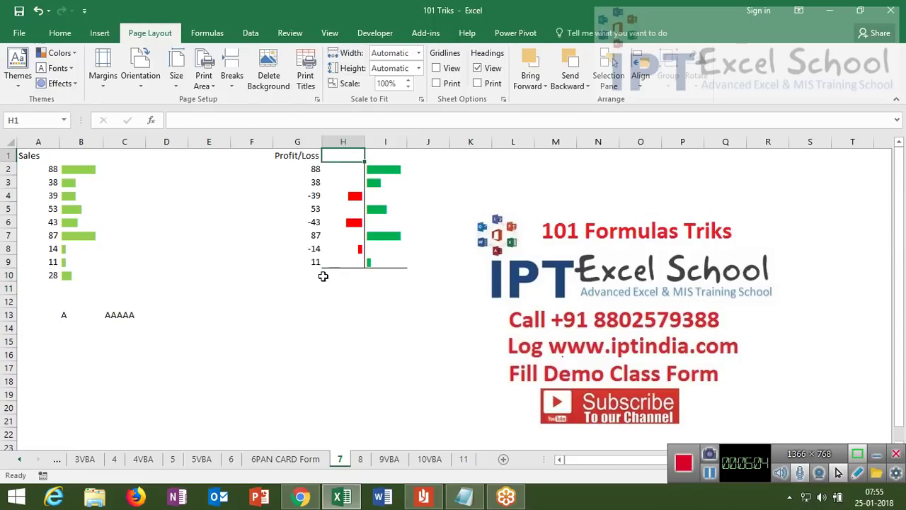
key(Down)
key(Down)
key(Down)
key(Down)
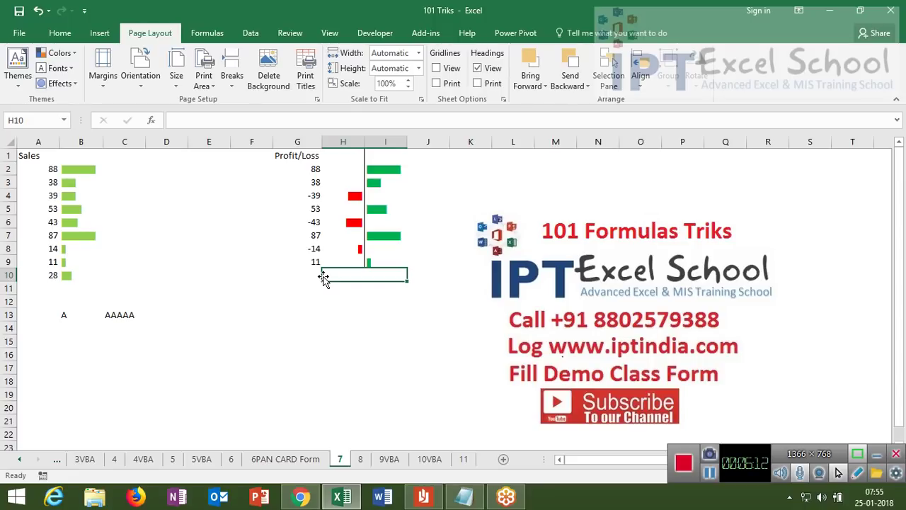
click(19, 11)
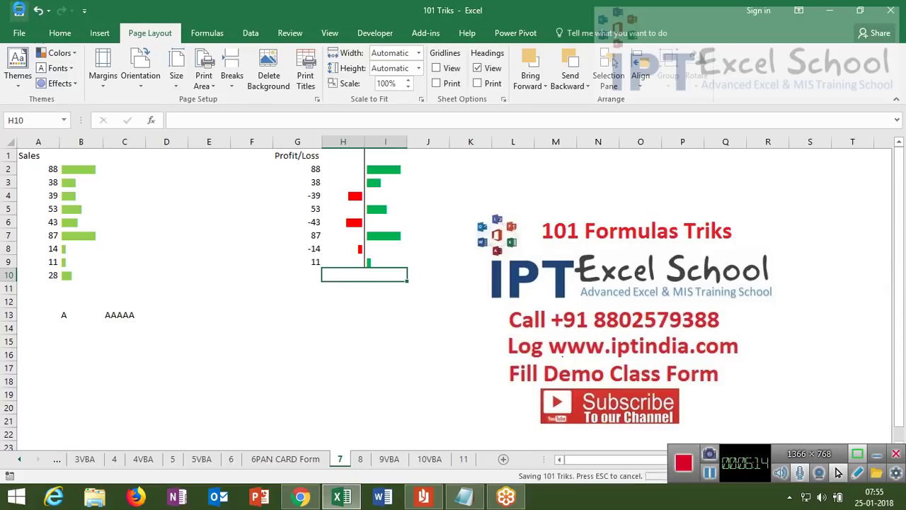
click(297, 342)
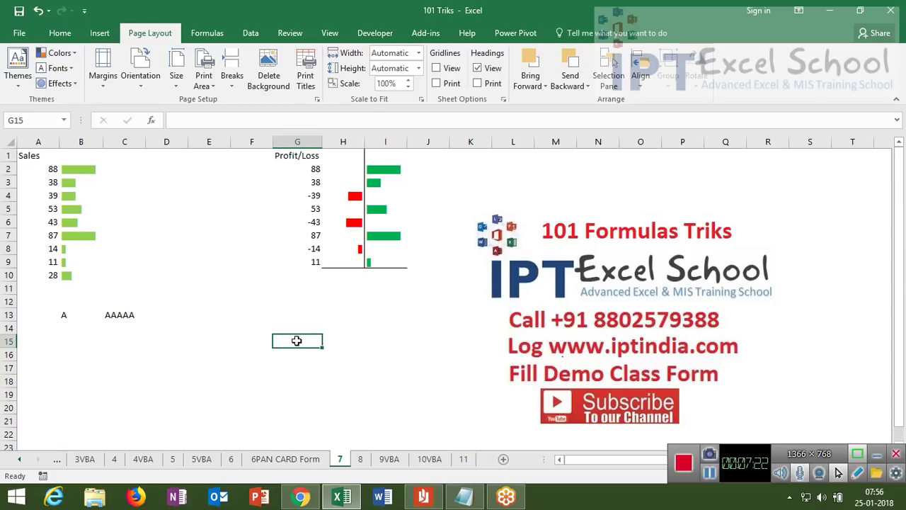
mouse_move(506, 496)
click(521, 498)
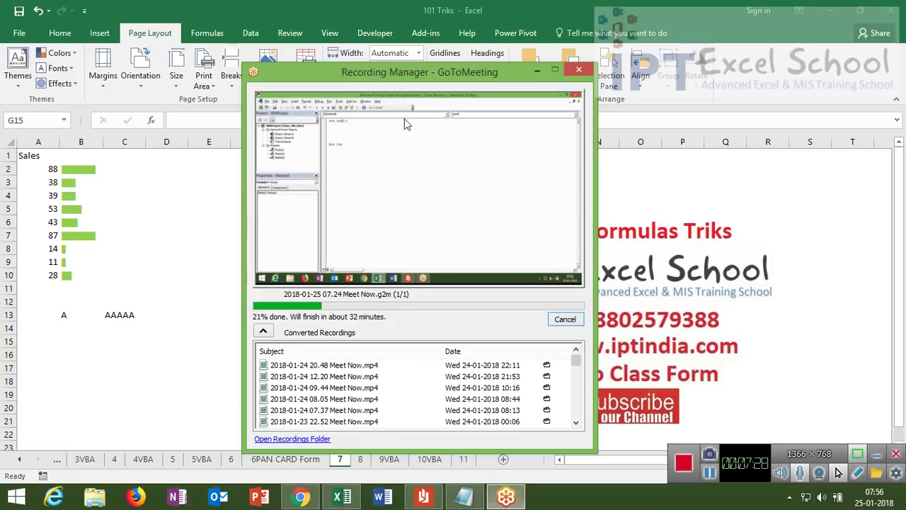
click(740, 206)
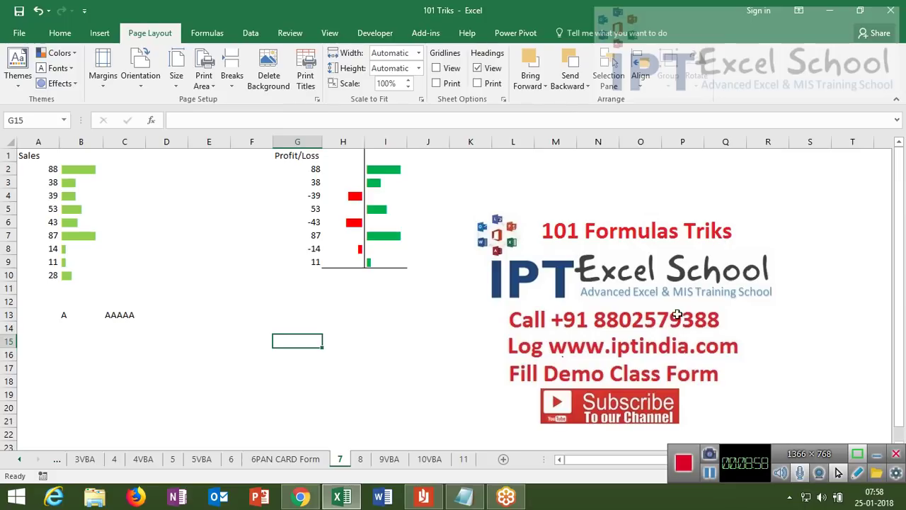
click(563, 347)
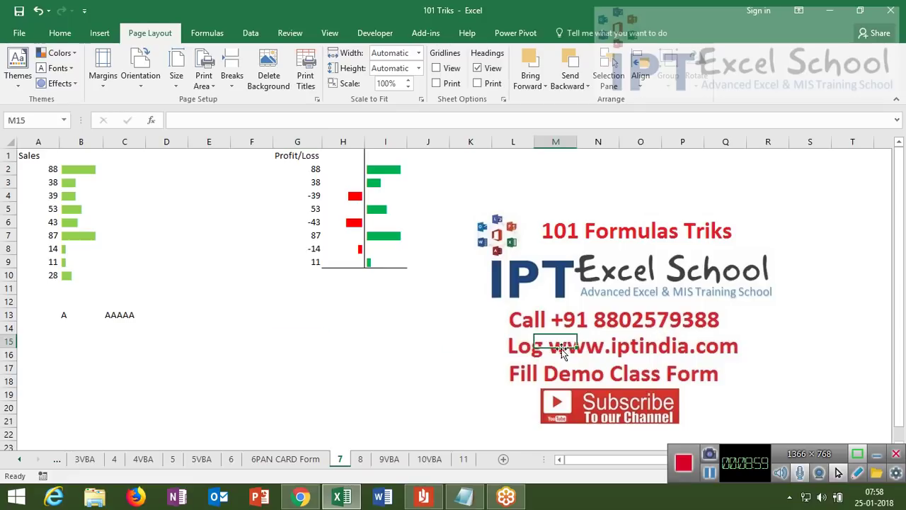
click(490, 346)
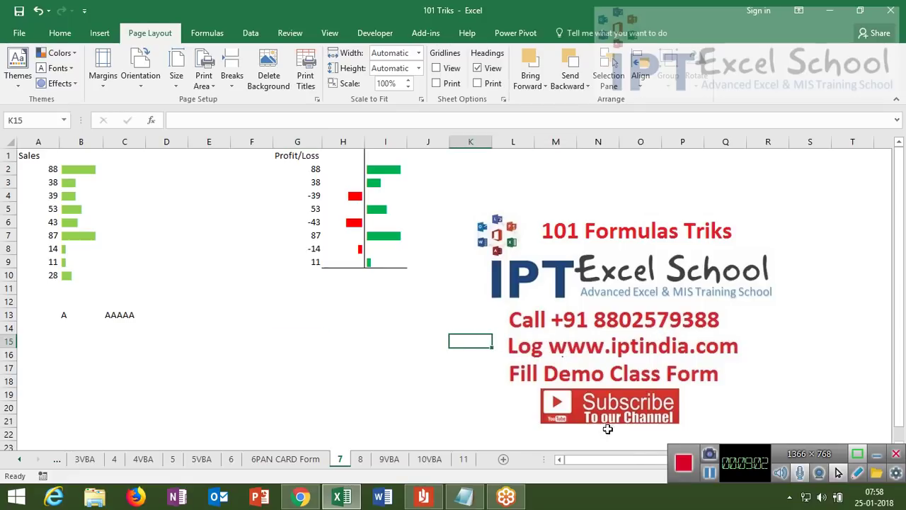